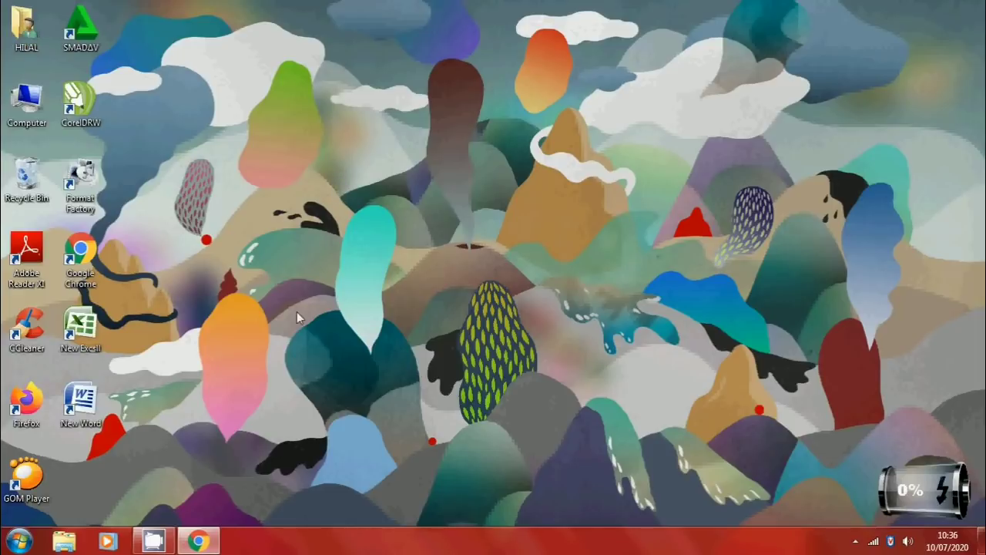
Switch to Chrome, go to Google Classroom and open the X IPA 2 class
{"action": "left_click", "coordinate": [198, 541]}
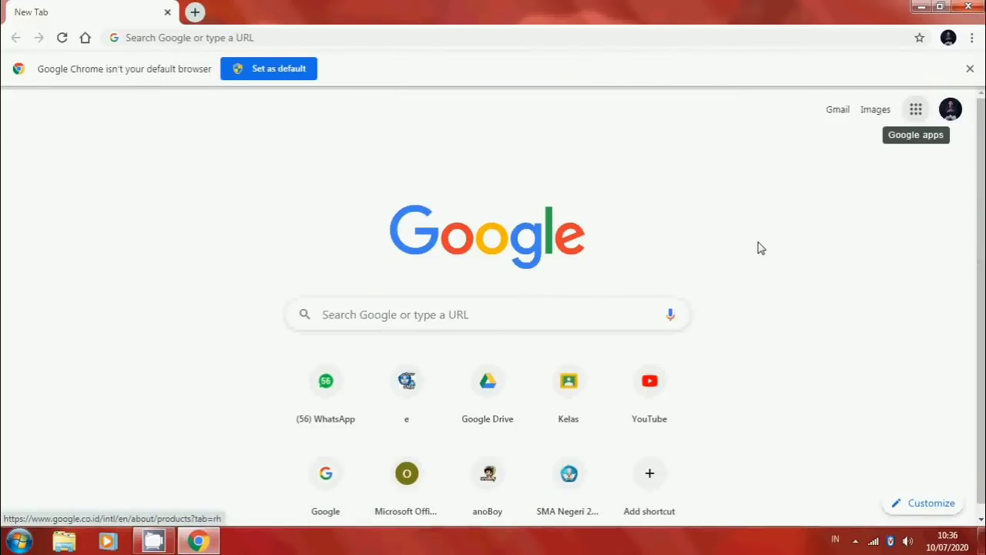
{"action": "left_click", "coordinate": [917, 113]}
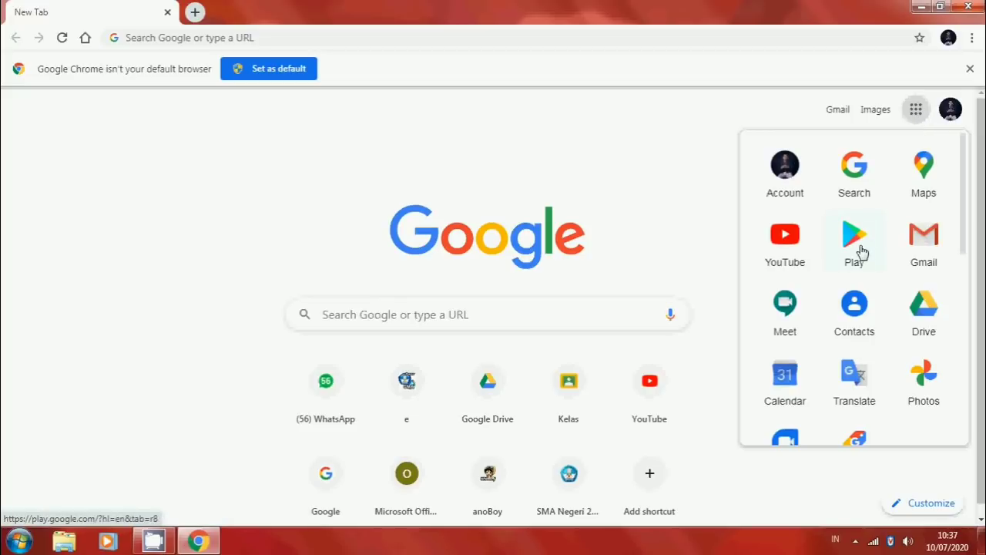
{"action": "scroll", "coordinate": [864, 277], "scroll_direction": "down", "scroll_amount": 3}
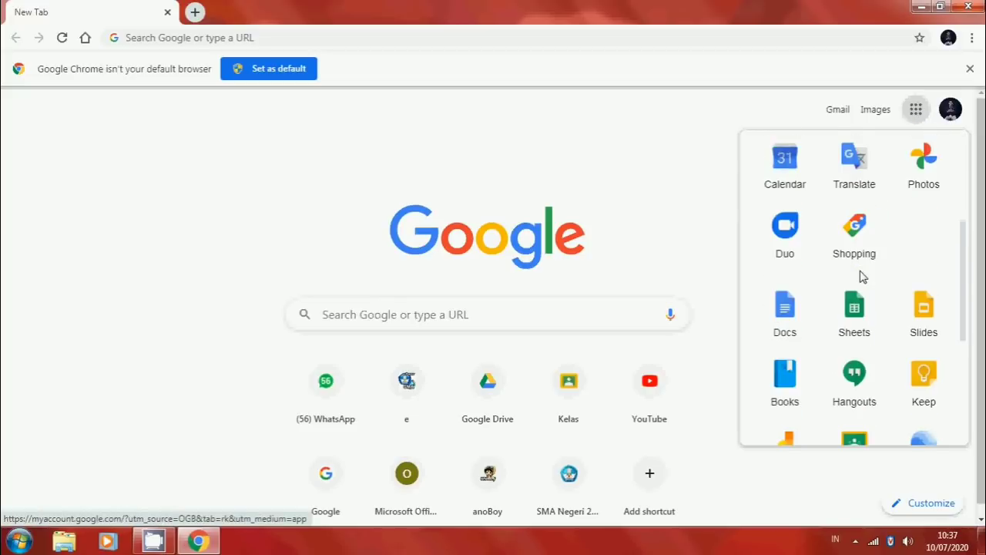
{"action": "scroll", "coordinate": [862, 277], "scroll_direction": "down", "scroll_amount": 2}
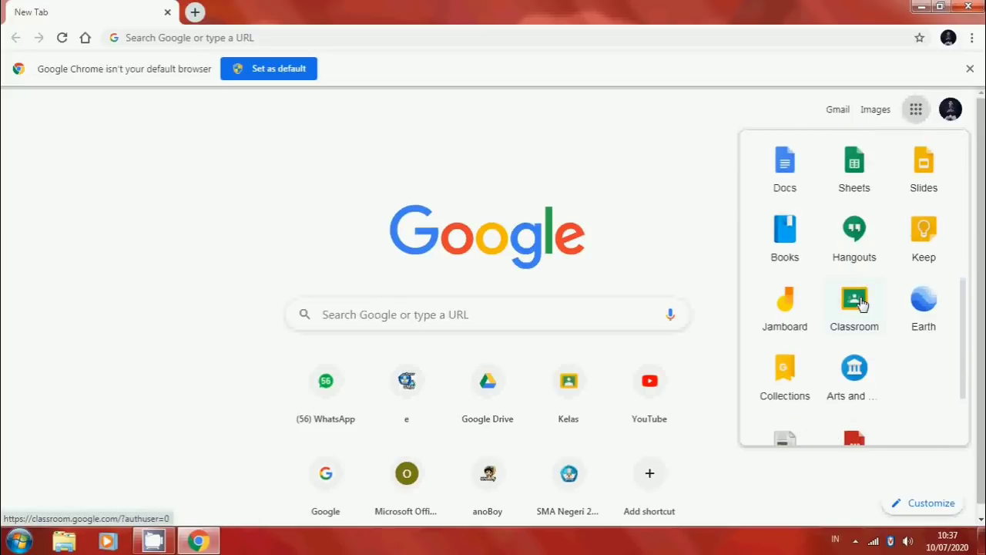
{"action": "left_click", "coordinate": [862, 303]}
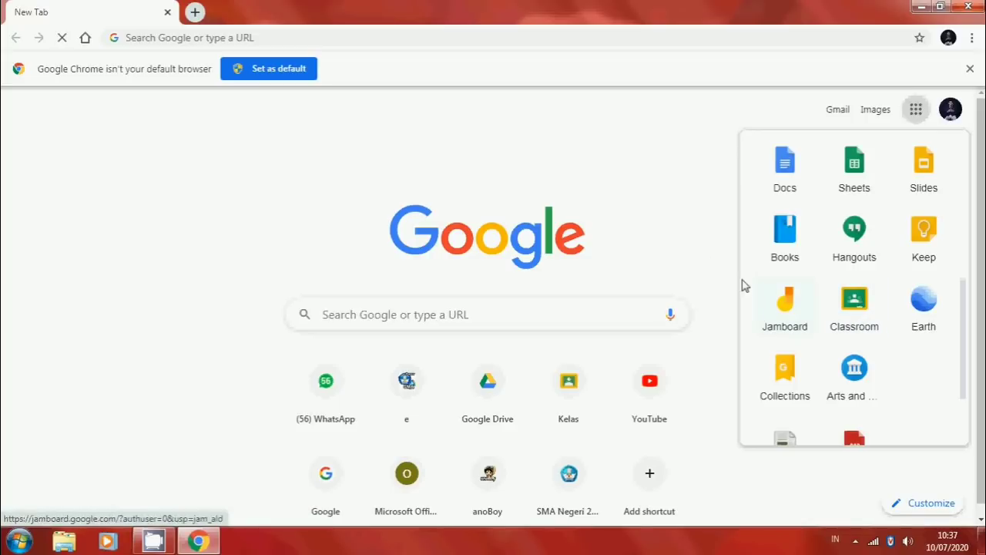
{"action": "left_click", "coordinate": [709, 267]}
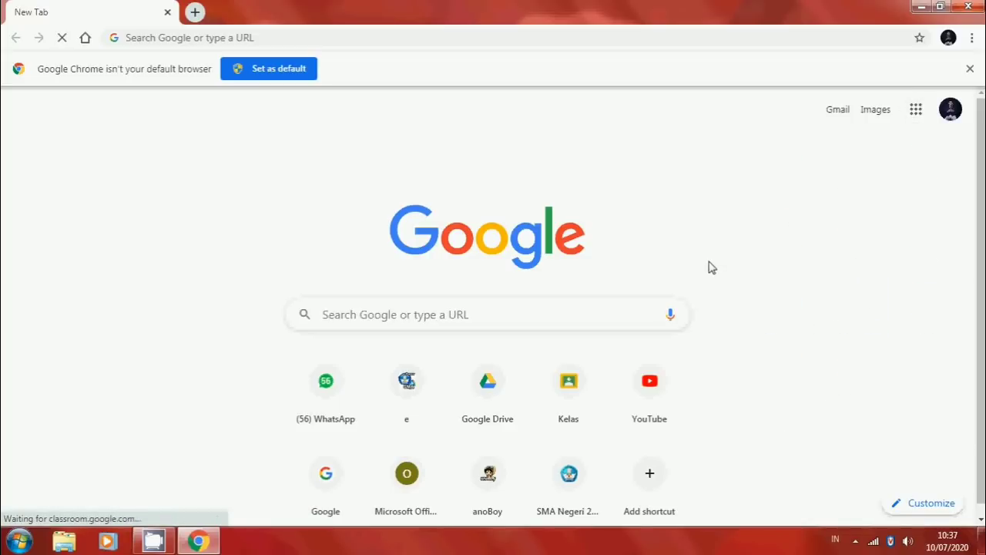
{"action": "left_click", "coordinate": [917, 112]}
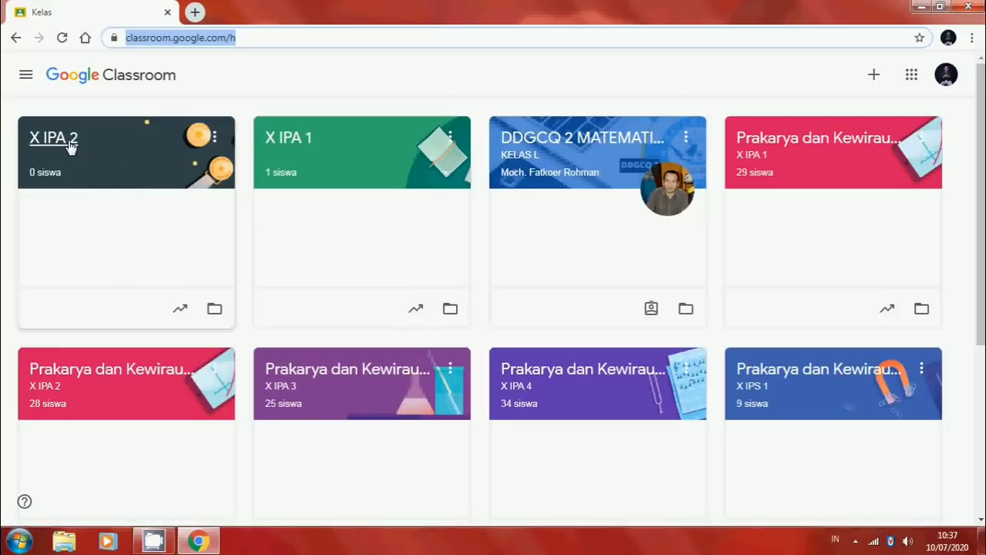
{"action": "left_click", "coordinate": [100, 174]}
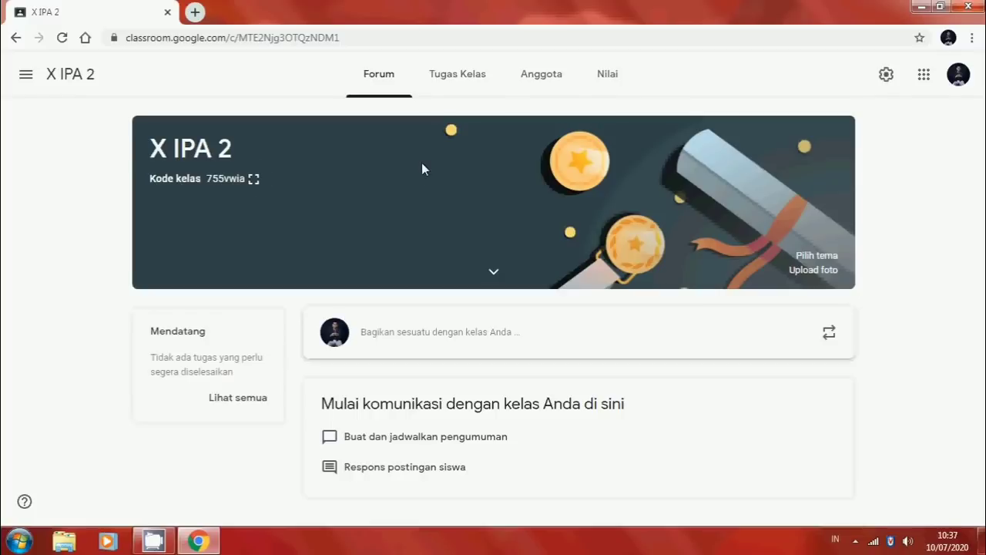
Add a topic named "Absen" to the classwork of the X IPA 2 class
{"action": "left_click", "coordinate": [457, 74]}
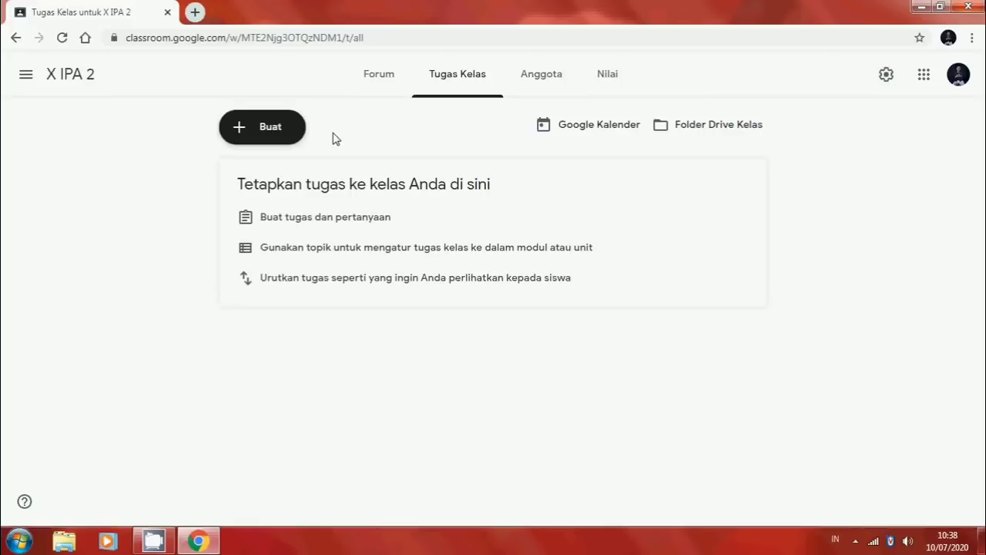
{"action": "left_click", "coordinate": [270, 134]}
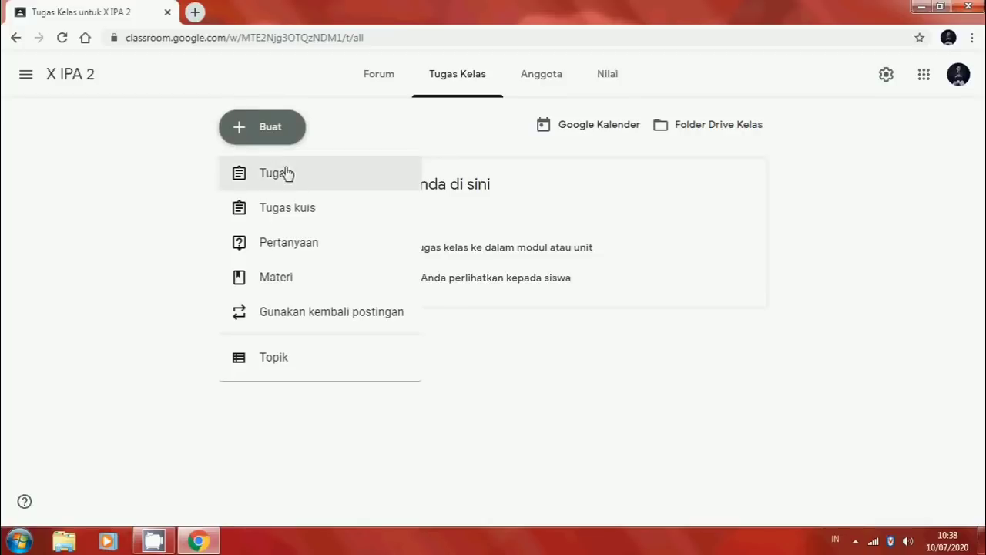
{"action": "left_click", "coordinate": [298, 358]}
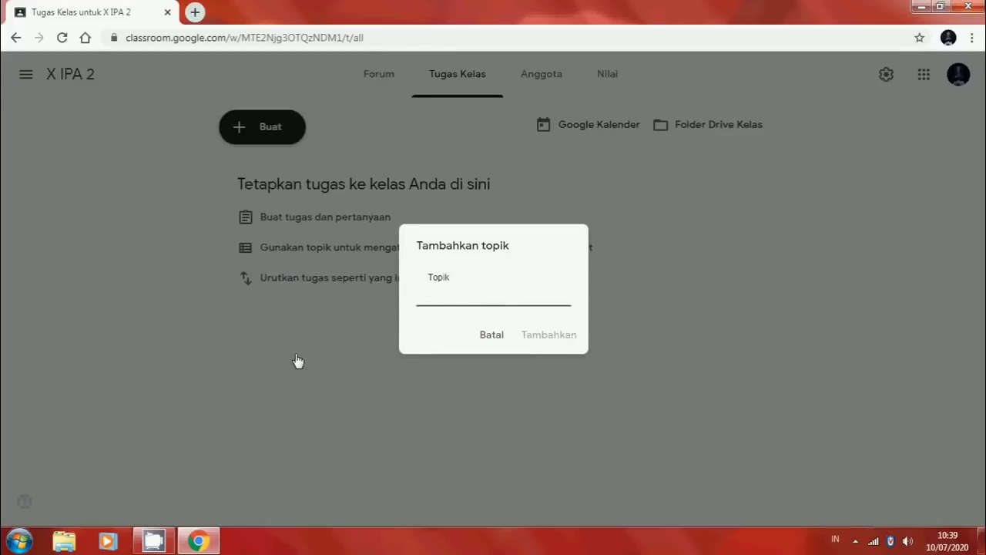
{"action": "type", "text": "Absen"}
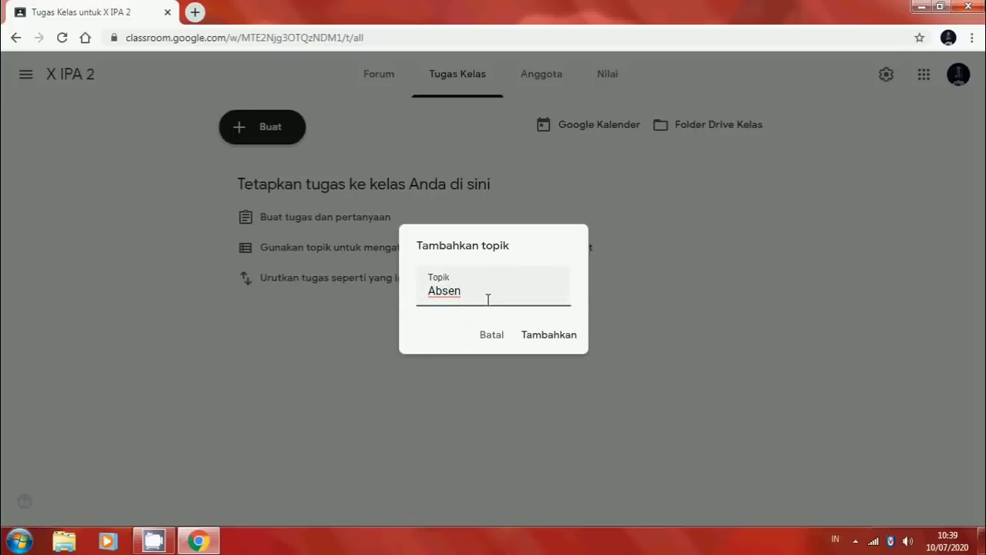
{"action": "left_click", "coordinate": [563, 339]}
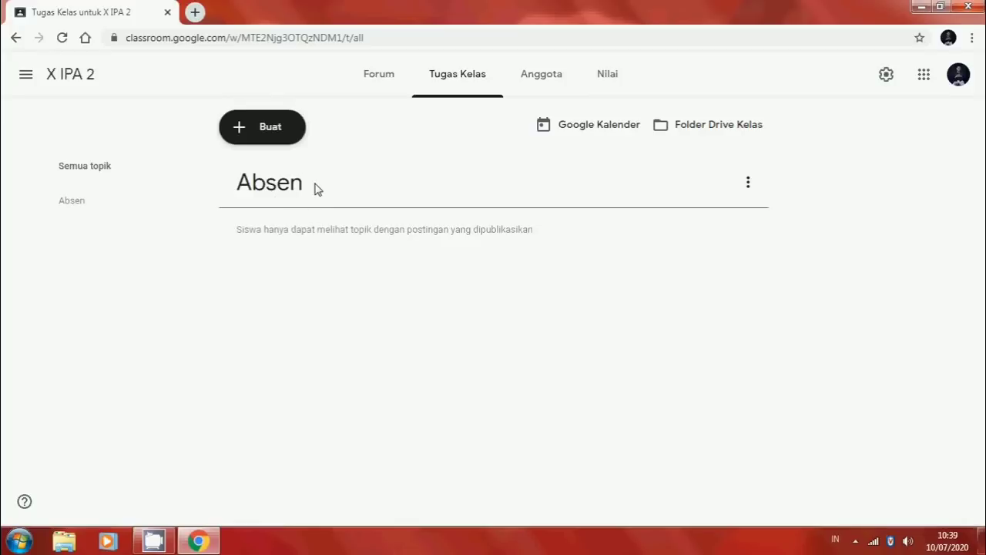
Add a second classwork topic named "Materi"
{"action": "left_click", "coordinate": [282, 134]}
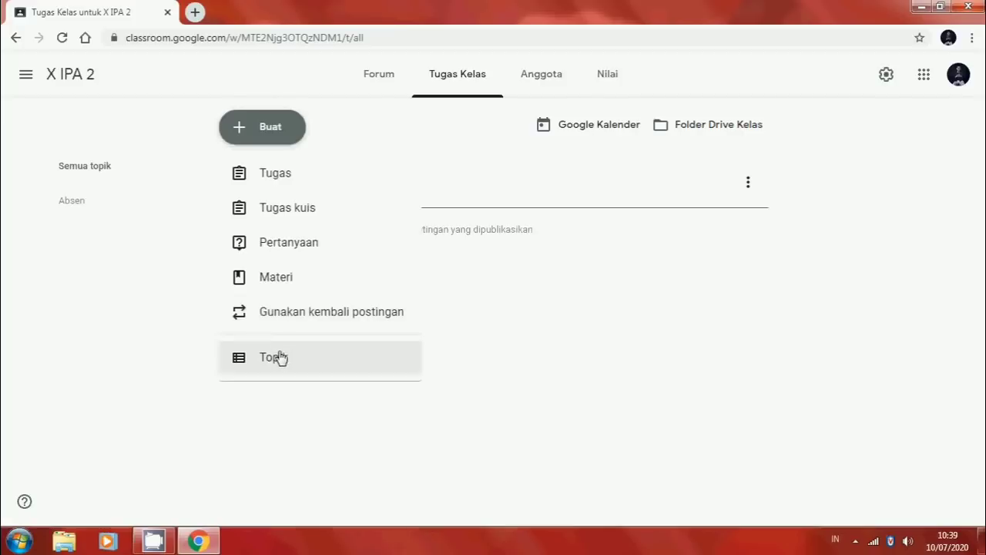
{"action": "left_click", "coordinate": [277, 360]}
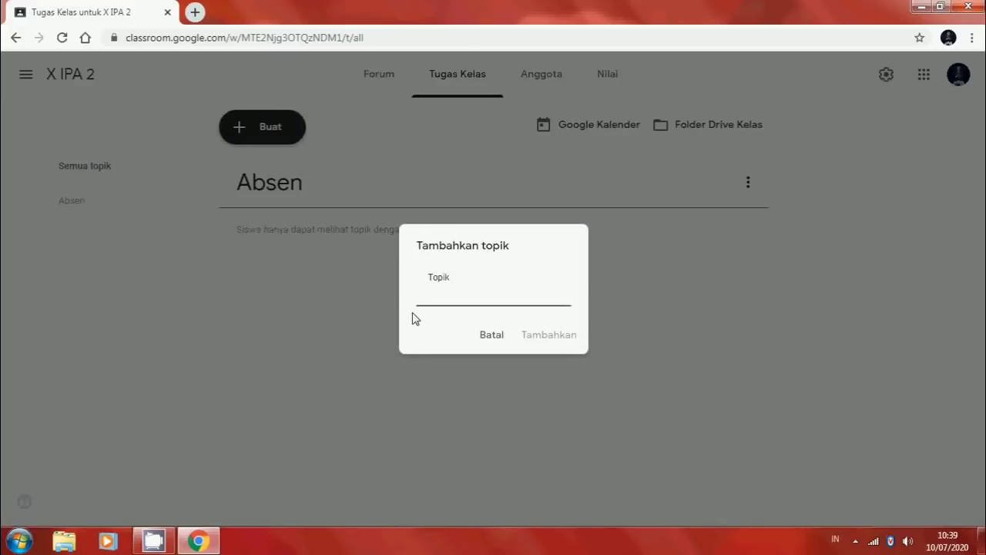
{"action": "type", "text": "Mat"}
{"action": "type", "text": "er"}
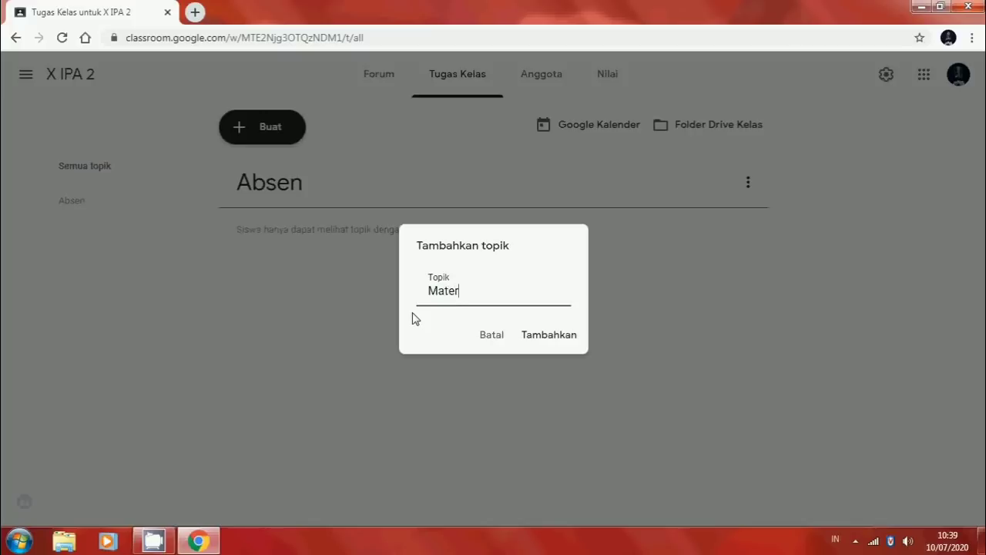
{"action": "type", "text": "i"}
{"action": "left_click", "coordinate": [546, 339]}
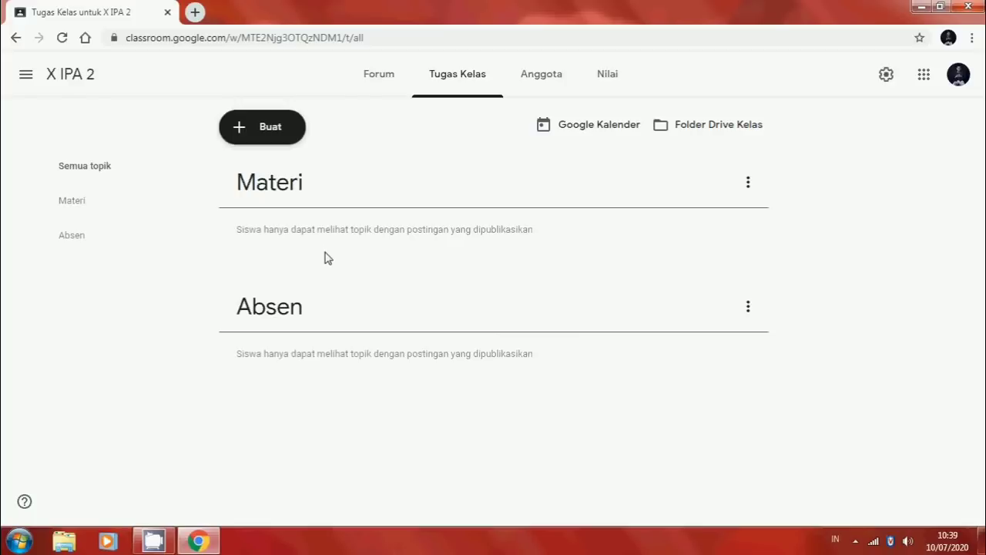
Add a third classwork topic named "Tugas"
{"action": "left_click", "coordinate": [279, 137]}
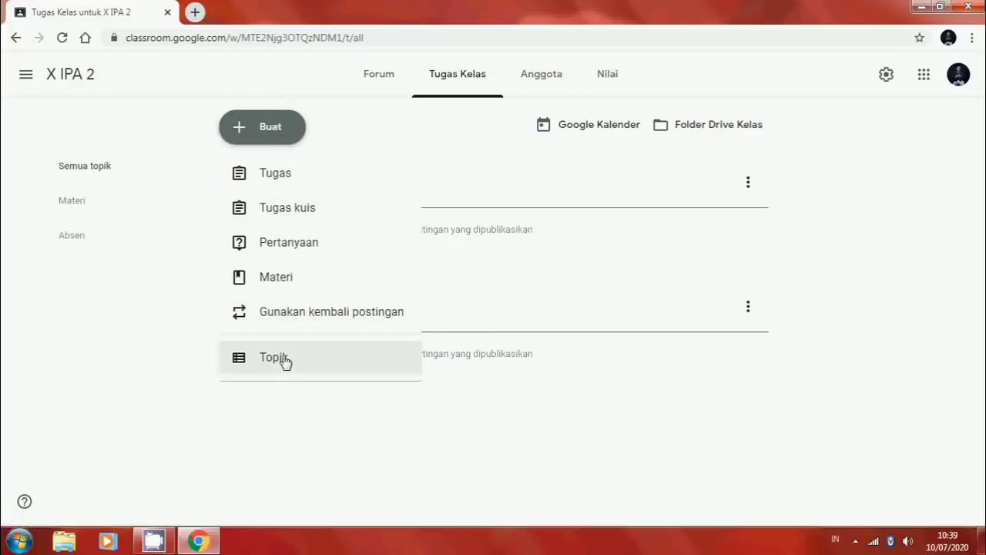
{"action": "left_click", "coordinate": [282, 359]}
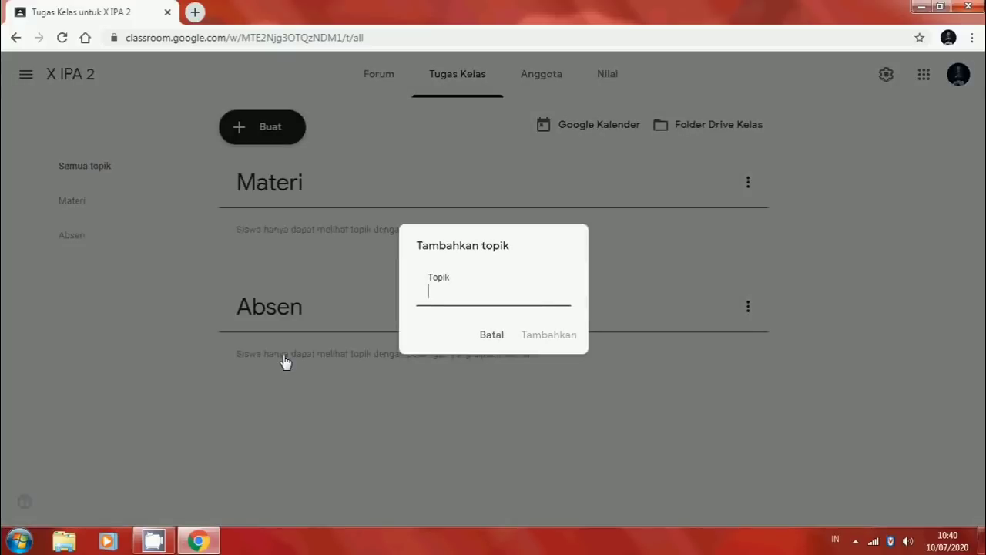
{"action": "type", "text": "Tugas"}
{"action": "left_click", "coordinate": [550, 345]}
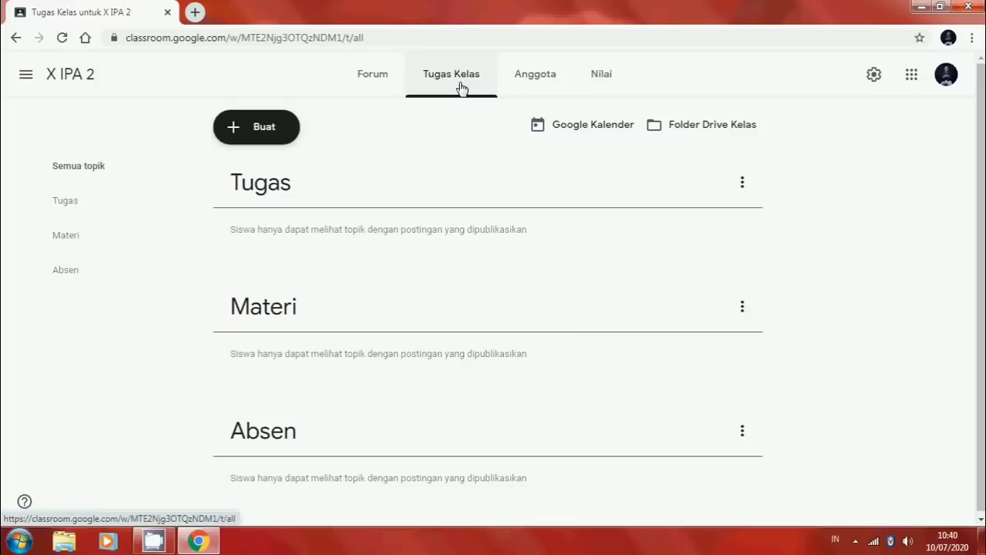
Create a new classwork question (Pertanyaan) titled "Absen Pertemuan 1 KD 3.1"
{"action": "left_click", "coordinate": [266, 136]}
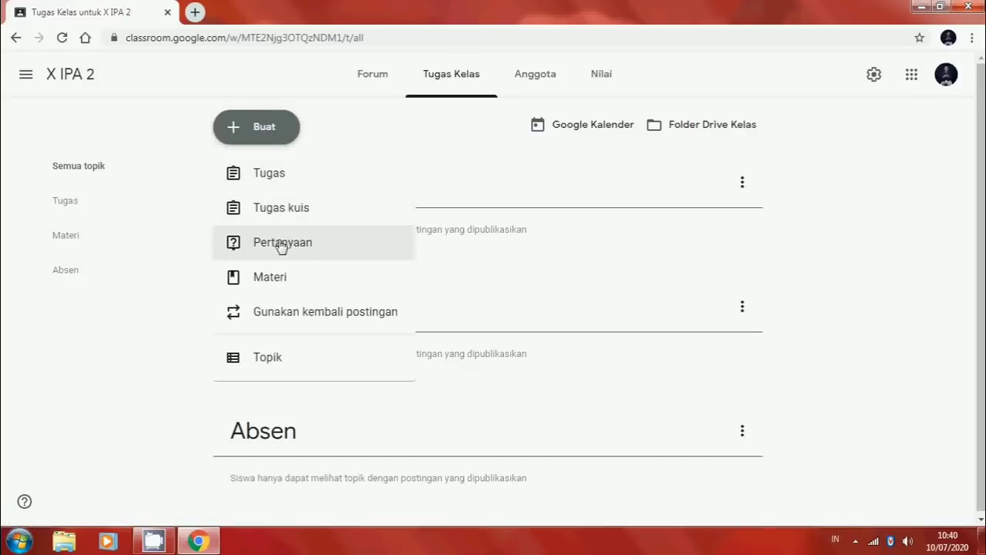
{"action": "left_click", "coordinate": [343, 248]}
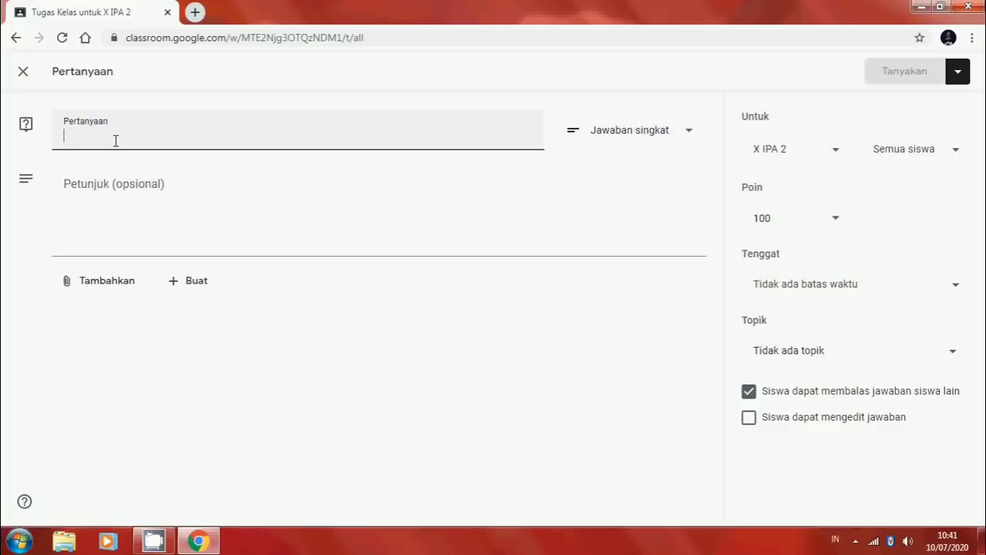
{"action": "type", "text": "P"}
{"action": "key", "text": "BackSpace"}
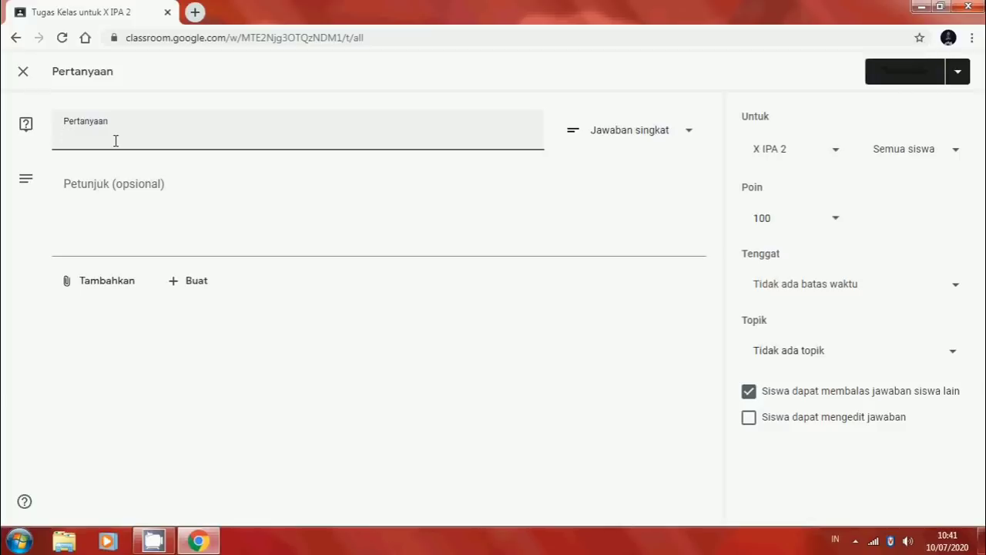
{"action": "type", "text": "Absen "}
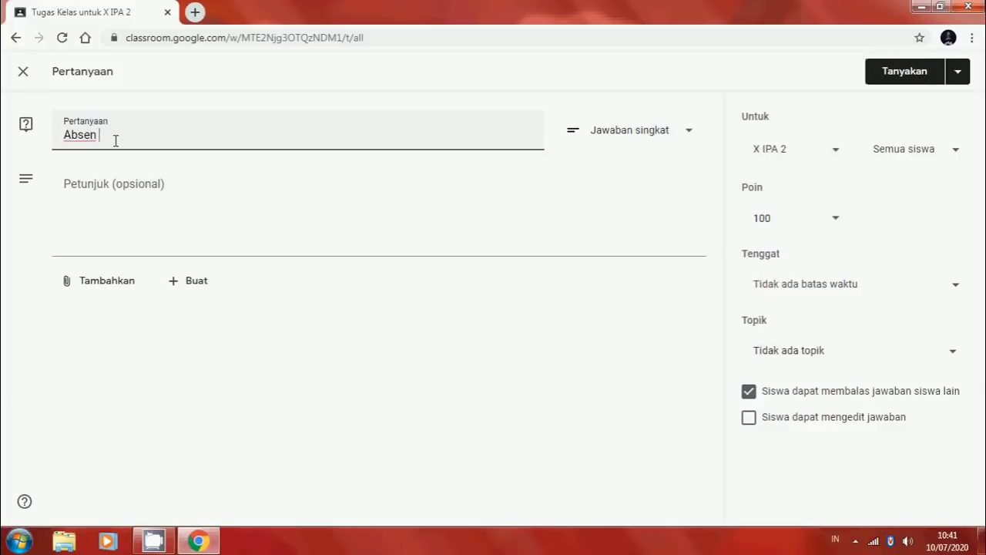
{"action": "type", "text": "Pertemuan 1 KD 3.1"}
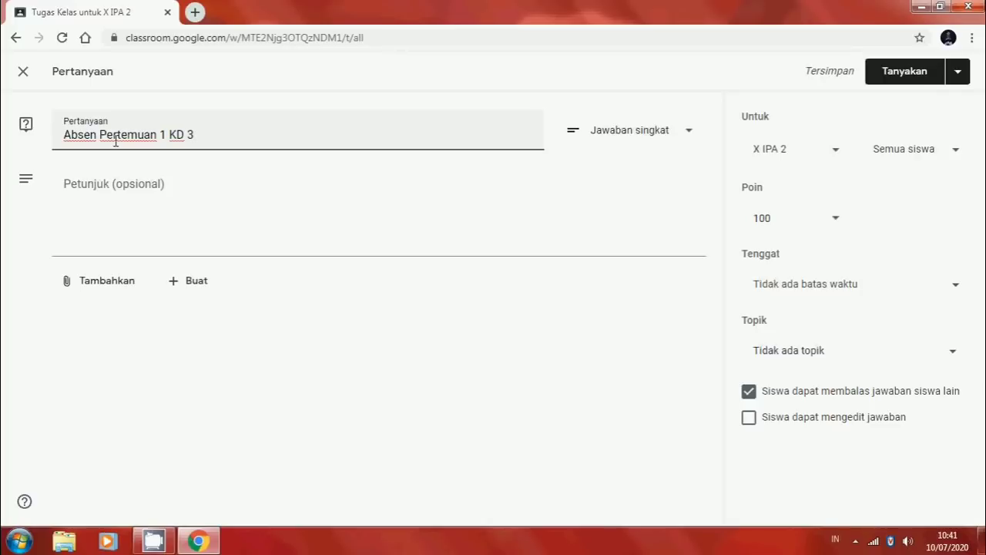
Fill in the question's instructions with "Isilah absen berikut sebelum membaca materi ajar hari ini!"
{"action": "left_click", "coordinate": [132, 196]}
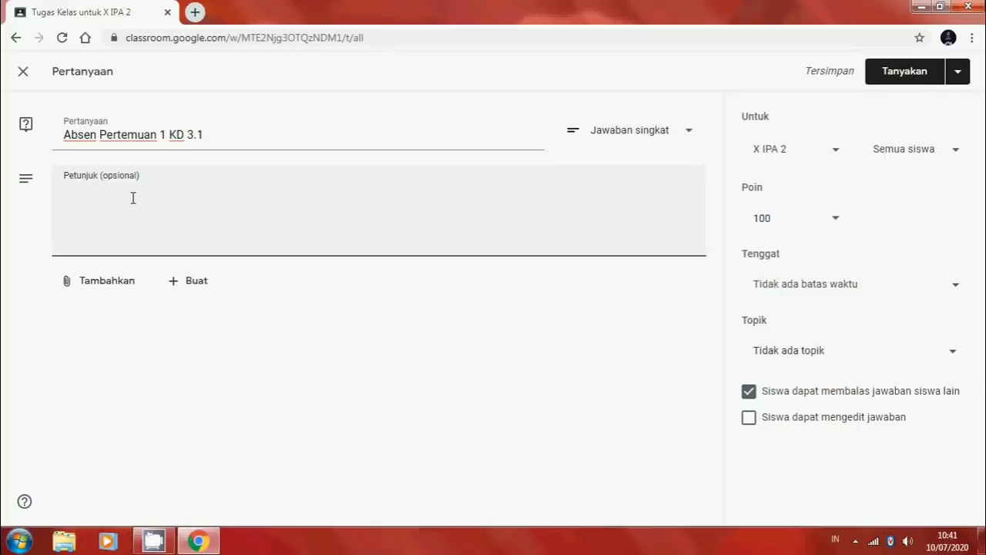
{"action": "type", "text": "Isilah "}
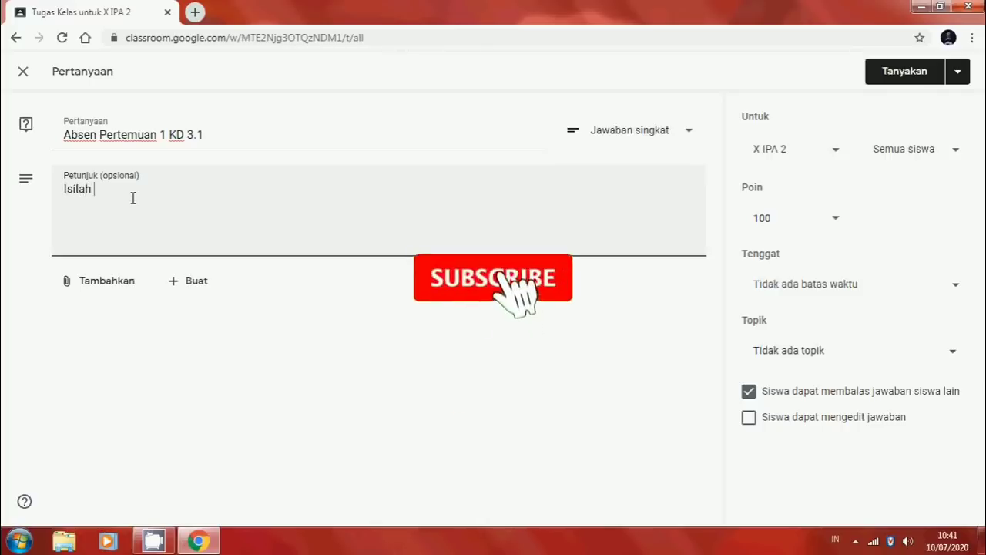
{"action": "type", "text": "absen "}
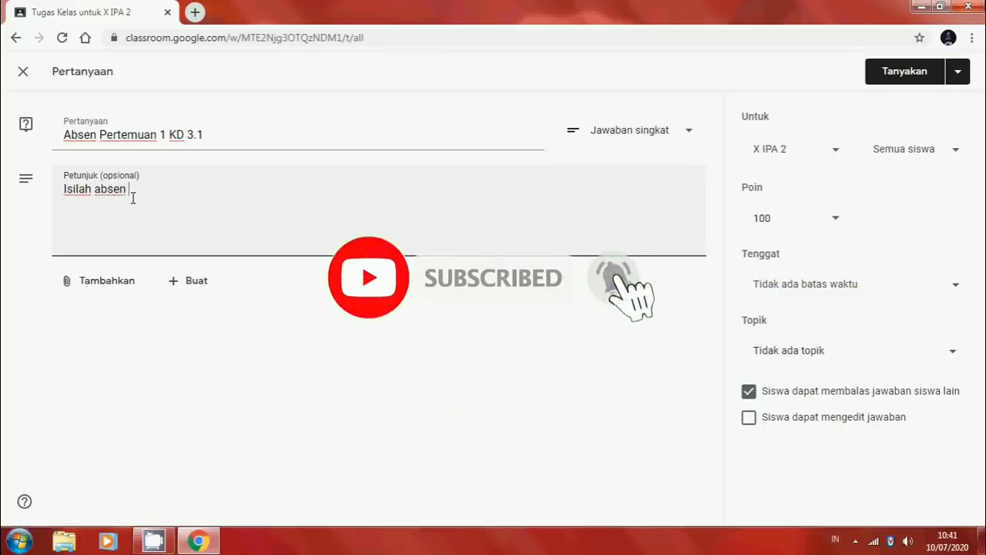
{"action": "type", "text": "berikut"}
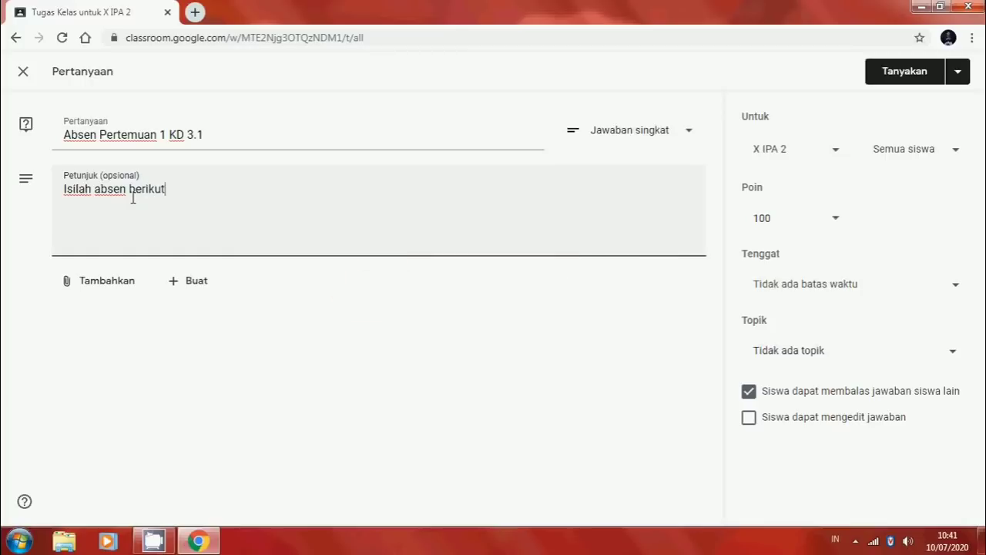
{"action": "type", "text": " sebelum memba"}
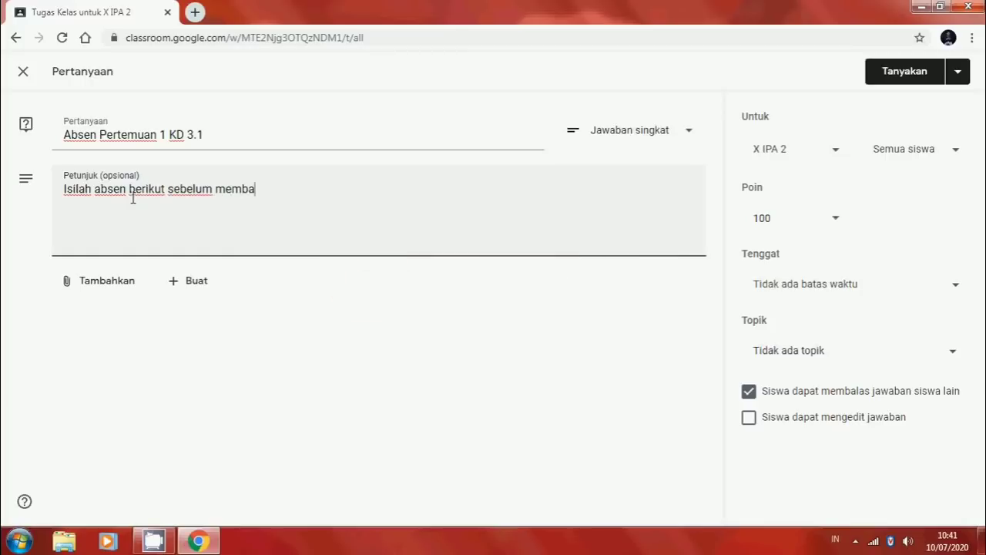
{"action": "type", "text": "ca materi ajar ha"}
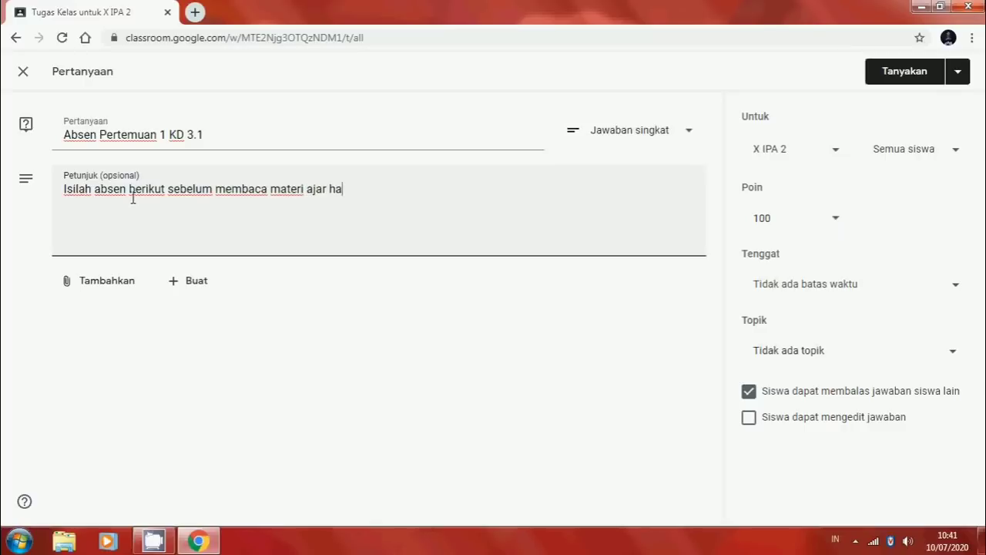
{"action": "type", "text": "ri ini!"}
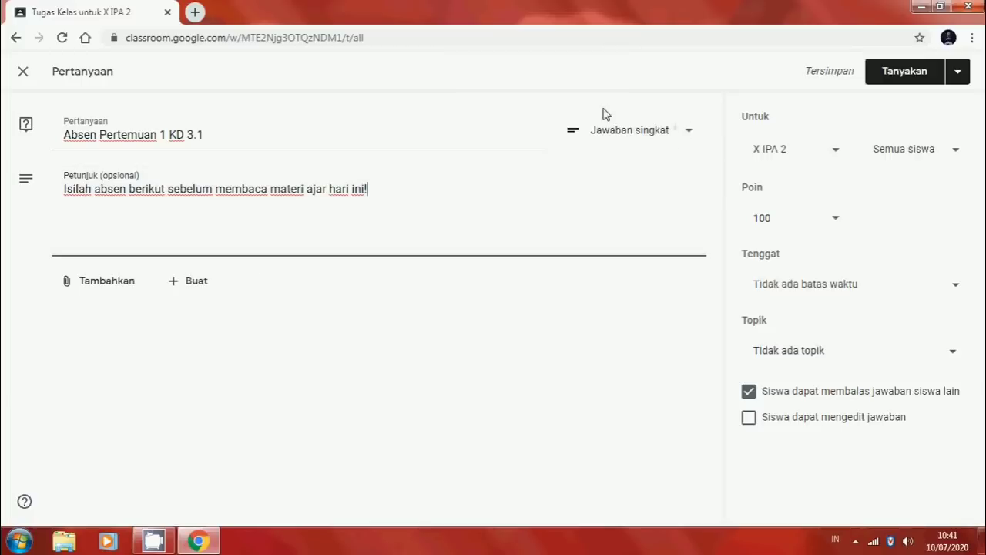
Change the question type to multiple choice (Pilihan ganda) and name its first option "Hadir"
{"action": "left_click", "coordinate": [685, 139]}
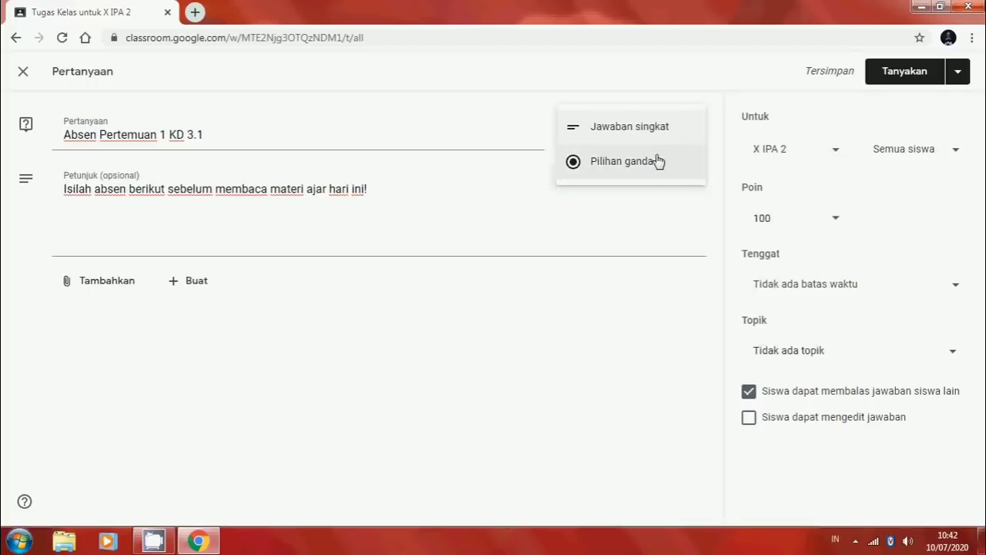
{"action": "left_click", "coordinate": [657, 161]}
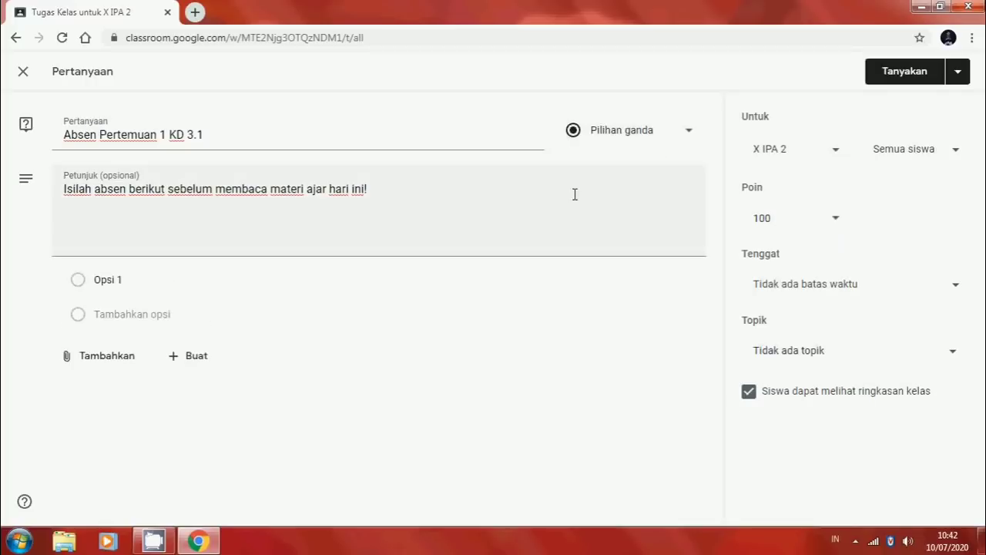
{"action": "left_click", "coordinate": [128, 282]}
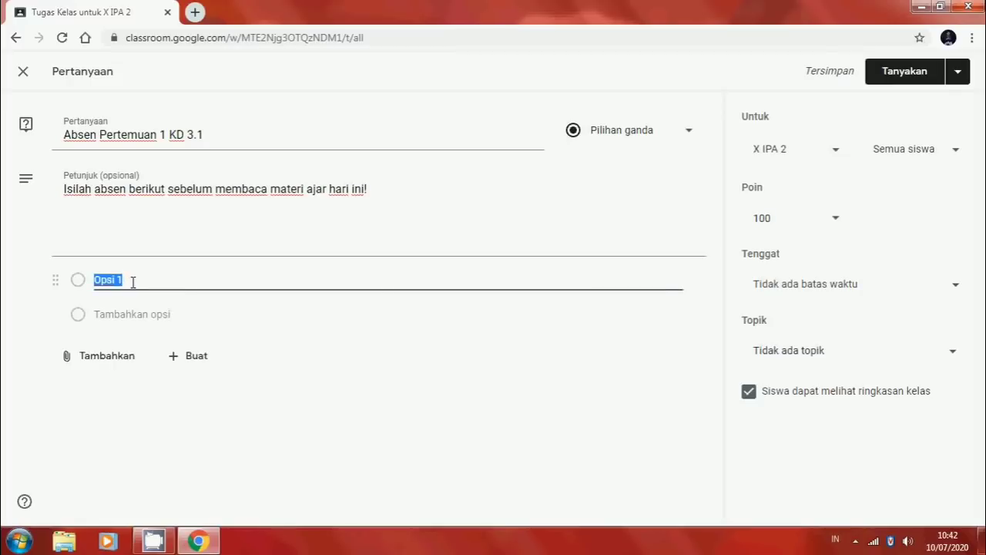
{"action": "type", "text": "Hadir"}
Make the question ungraded (Tidak dinilai) and set its due date to 12 Jul 2020 at 12.00
{"action": "left_click", "coordinate": [843, 230]}
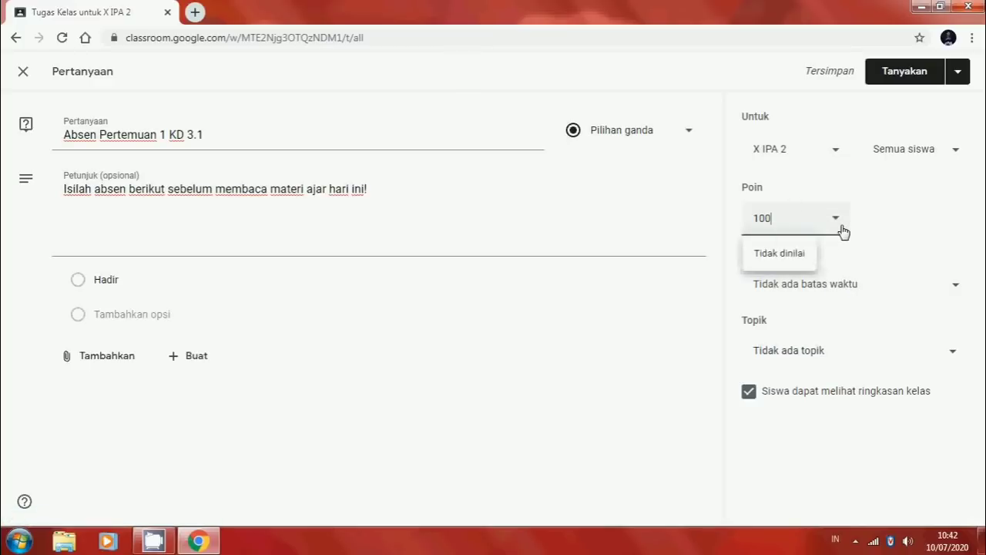
{"action": "left_click", "coordinate": [802, 258]}
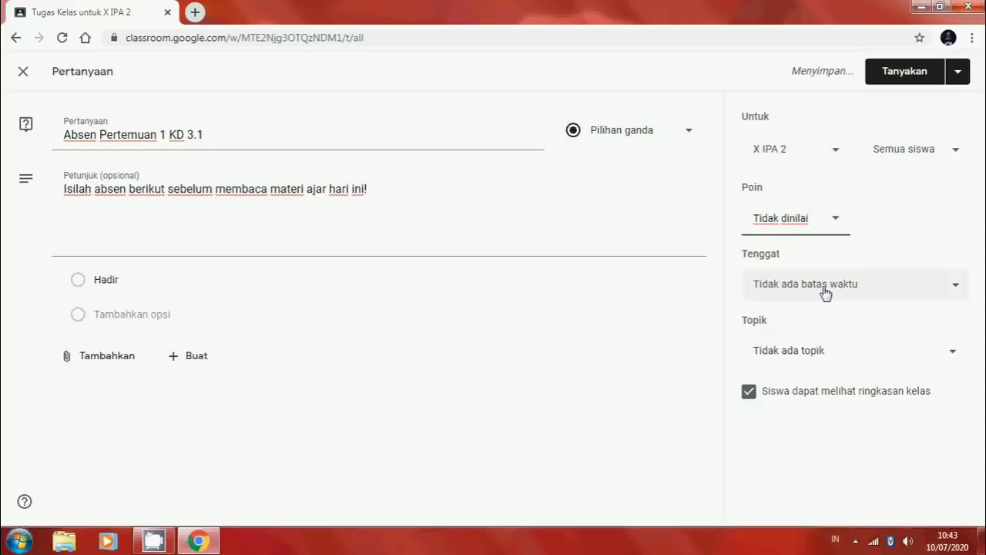
{"action": "left_click", "coordinate": [826, 292]}
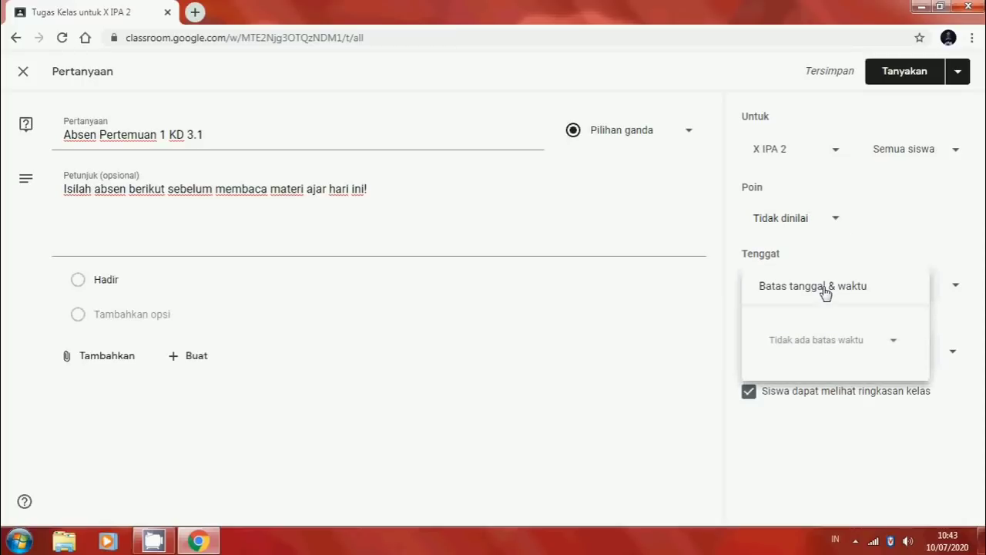
{"action": "left_click", "coordinate": [850, 351]}
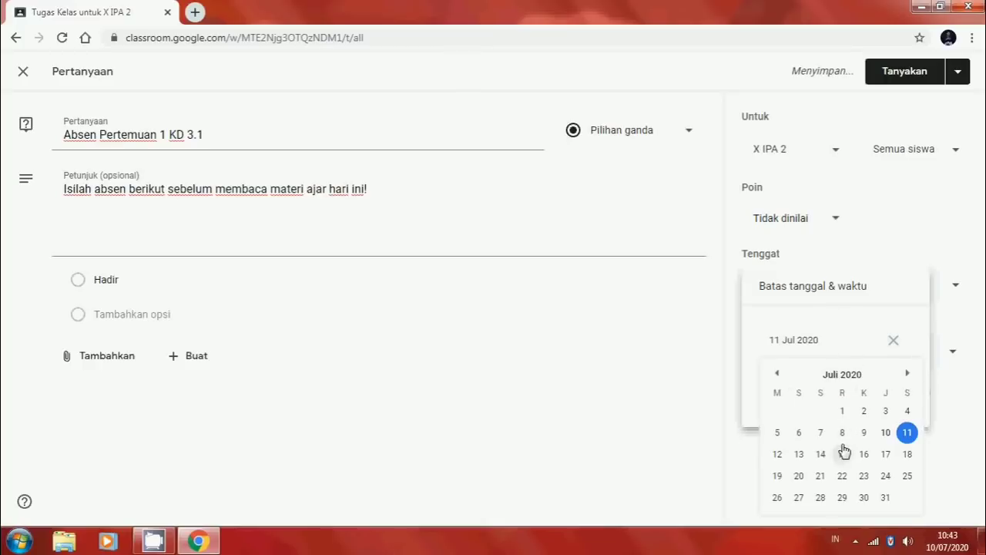
{"action": "left_click", "coordinate": [777, 456]}
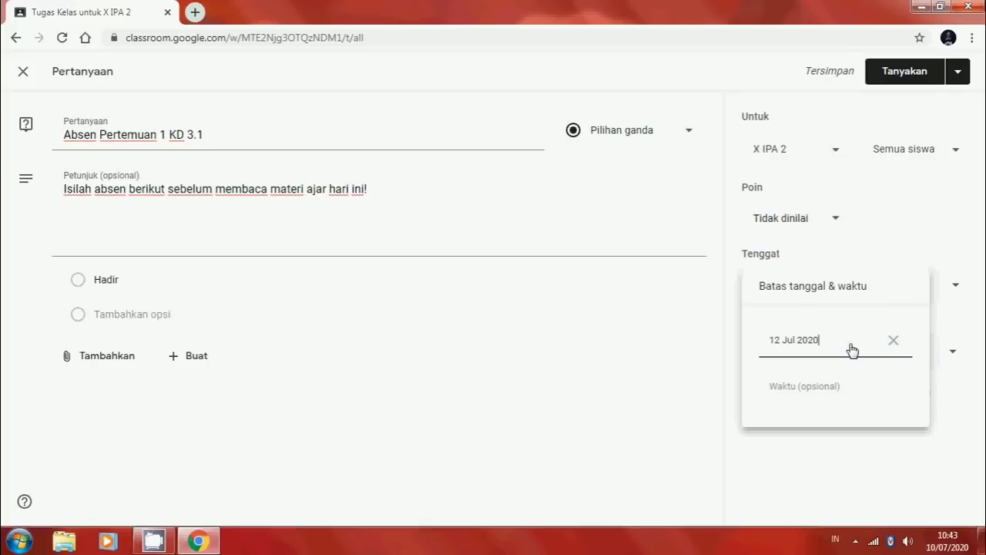
{"action": "left_click", "coordinate": [832, 392]}
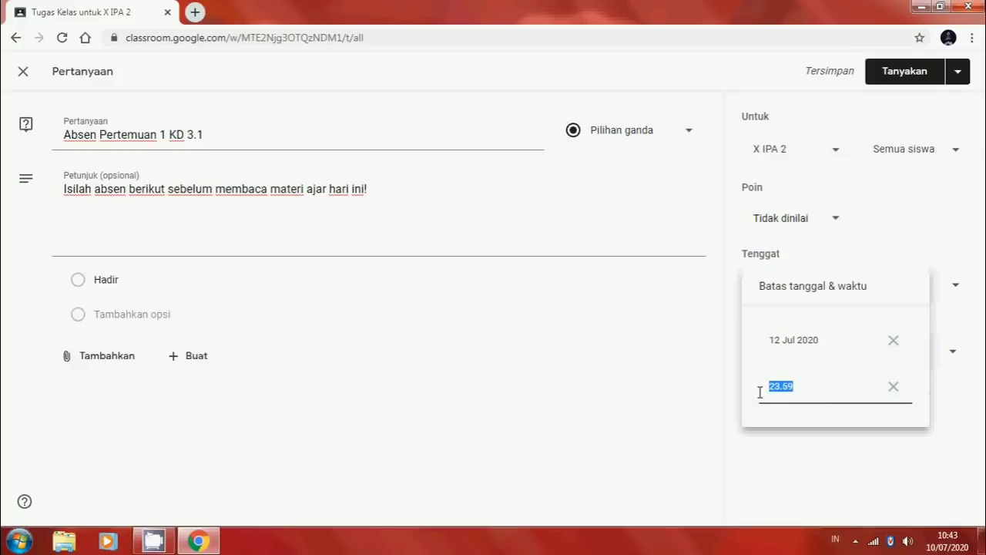
{"action": "type", "text": "12.00"}
{"action": "left_click", "coordinate": [729, 399]}
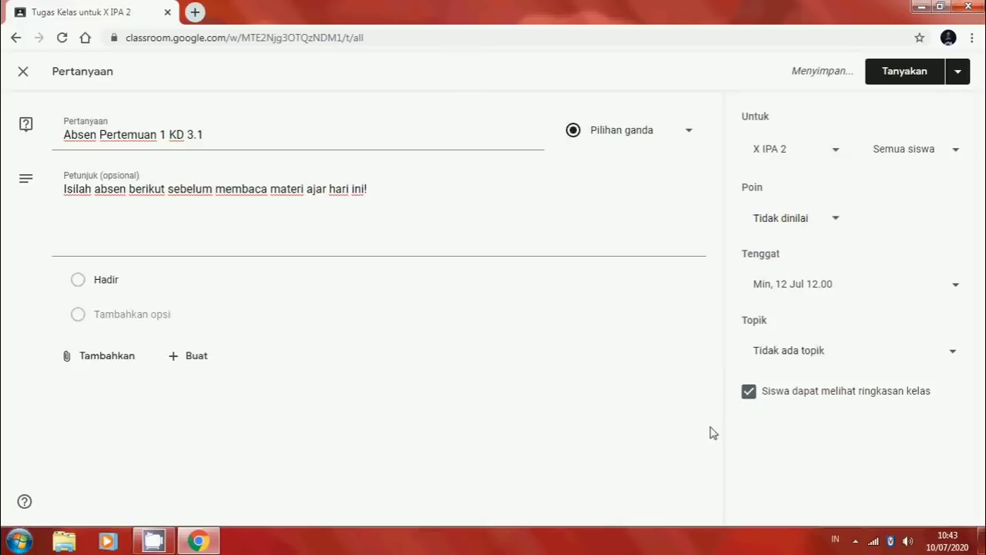
Assign the question to the Absen topic and stop students from seeing the class summary
{"action": "left_click", "coordinate": [805, 356]}
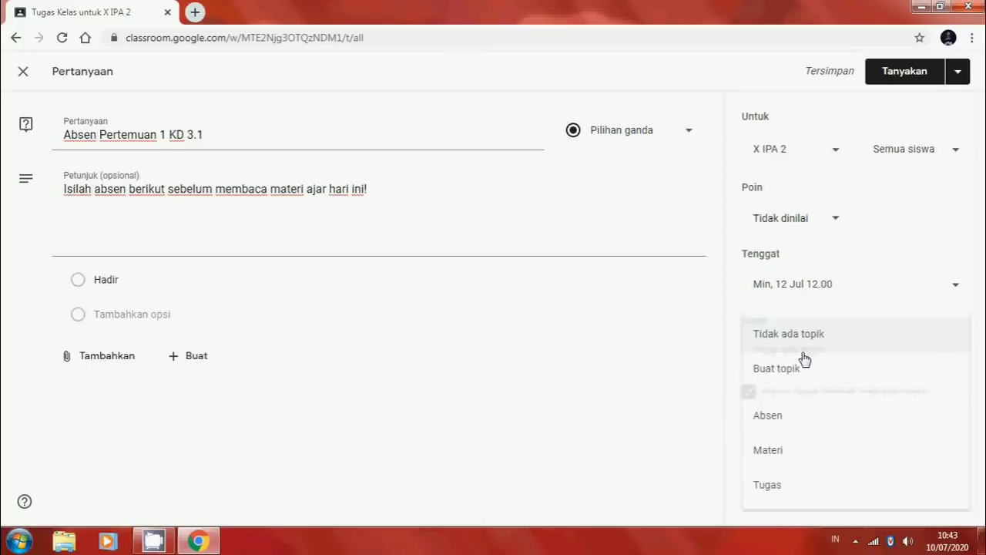
{"action": "left_click", "coordinate": [809, 420]}
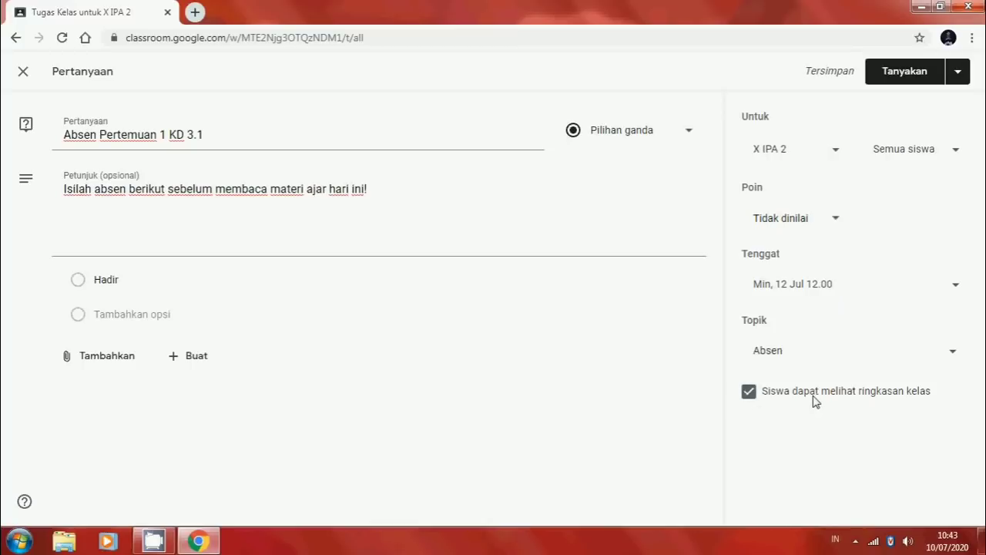
{"action": "left_click", "coordinate": [749, 393]}
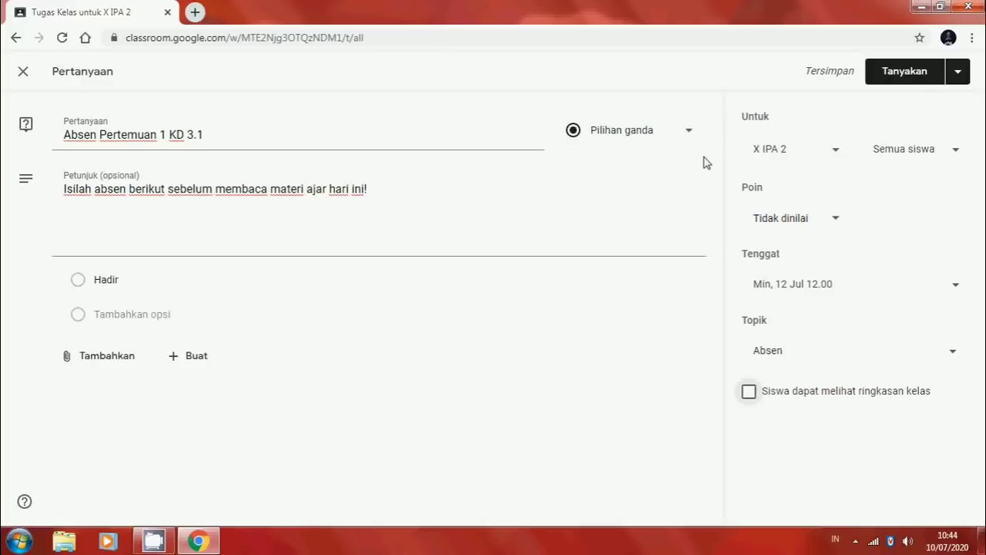
Schedule the attendance question for posting on 12 Jul 2020 at 07.15
{"action": "left_click", "coordinate": [959, 72]}
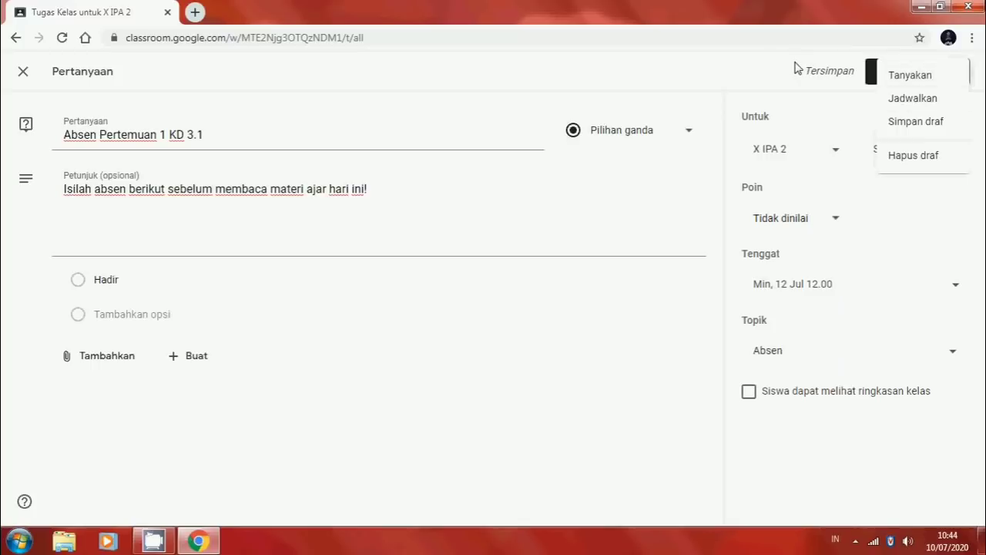
{"action": "left_click", "coordinate": [958, 73]}
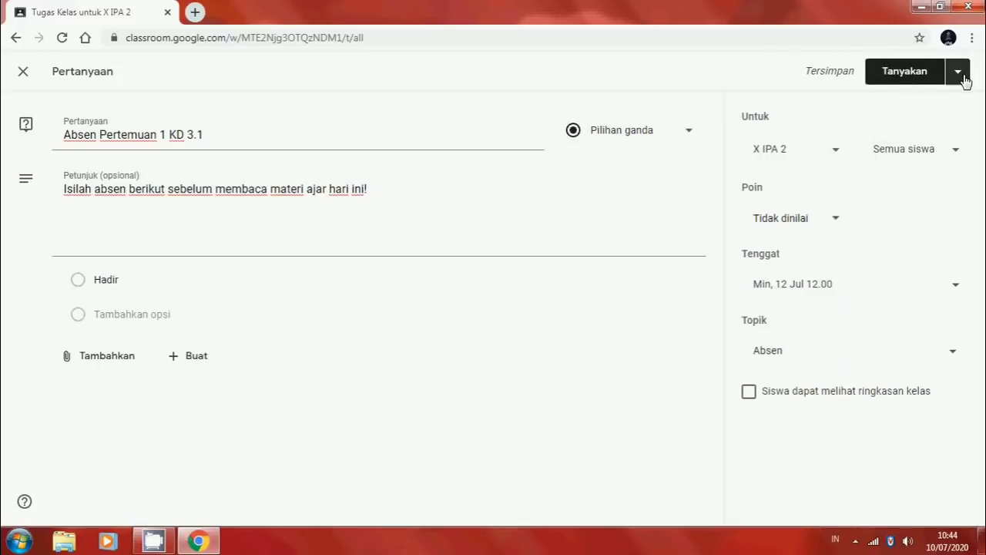
{"action": "left_click", "coordinate": [964, 81]}
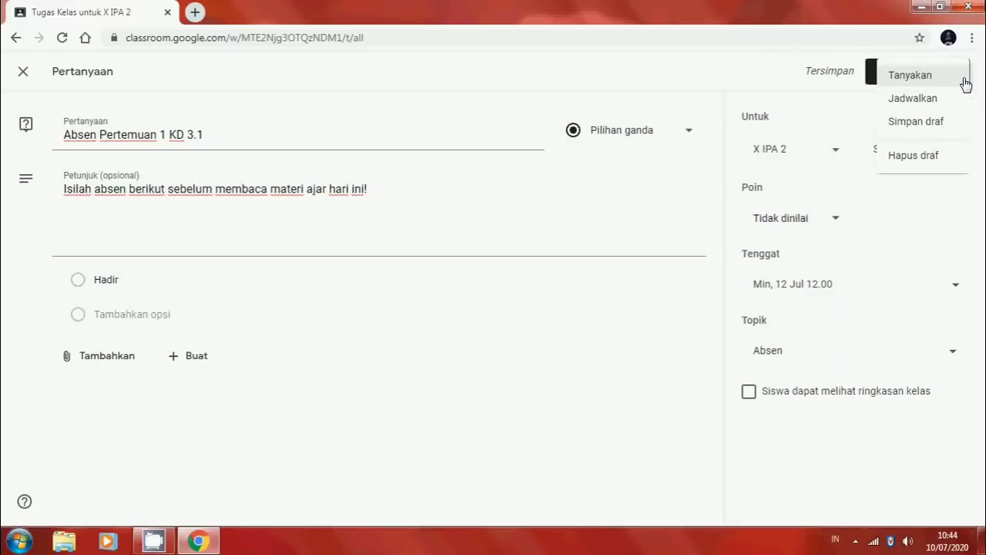
{"action": "left_click", "coordinate": [936, 108]}
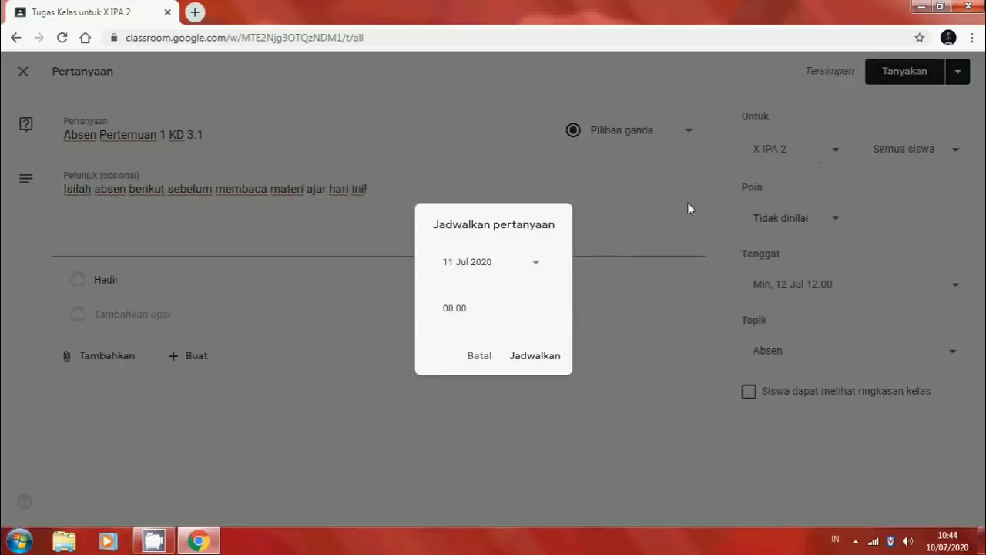
{"action": "left_click", "coordinate": [482, 268]}
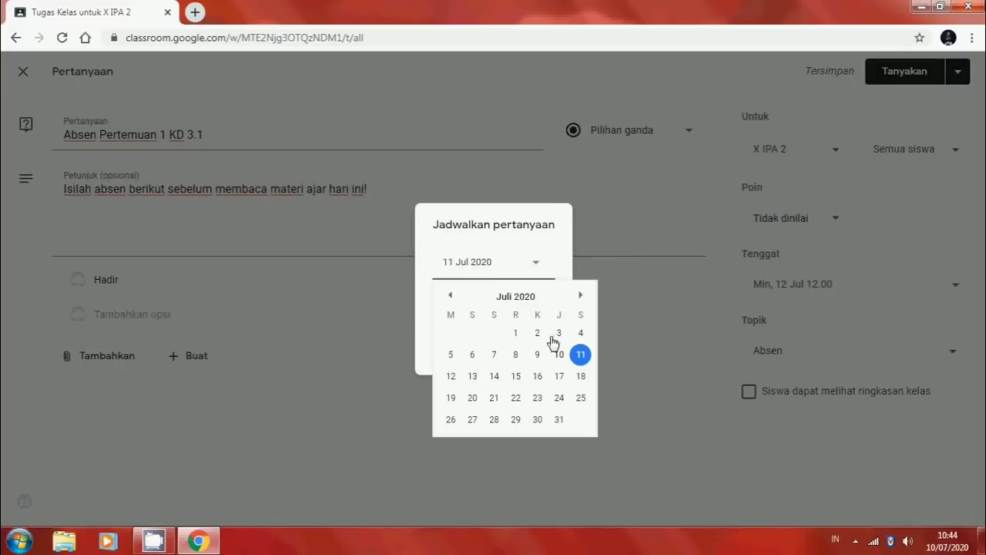
{"action": "left_click", "coordinate": [451, 377]}
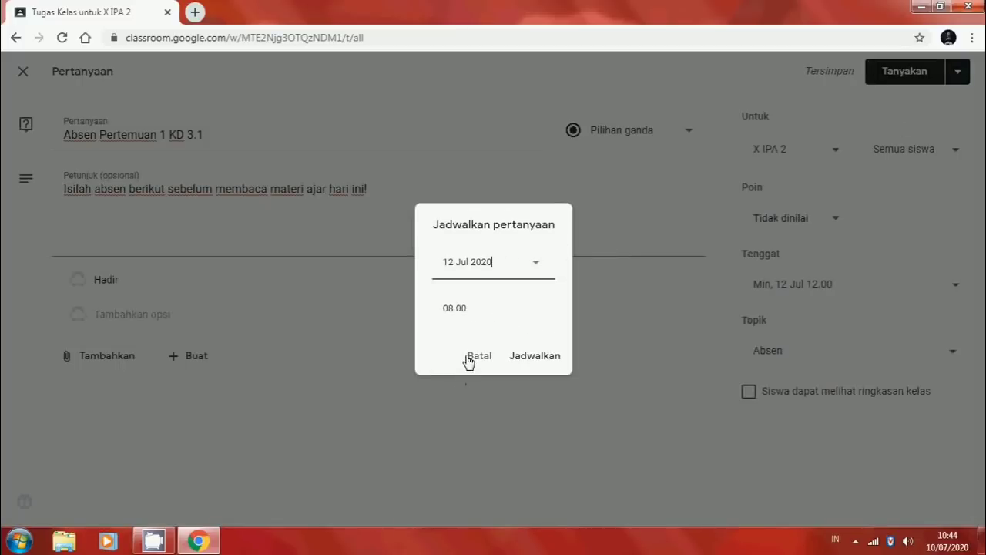
{"action": "left_click", "coordinate": [484, 310]}
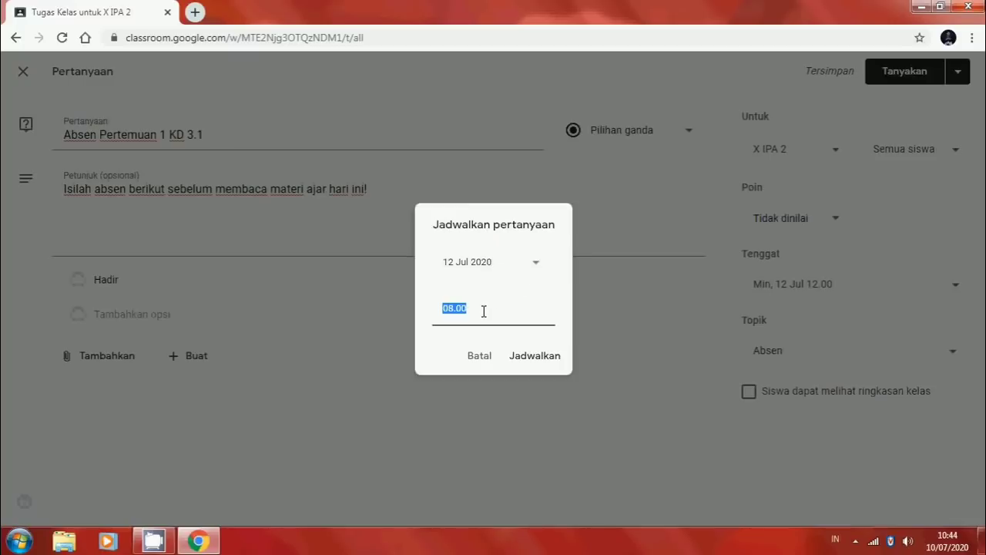
{"action": "type", "text": "07.15"}
{"action": "left_click", "coordinate": [529, 363]}
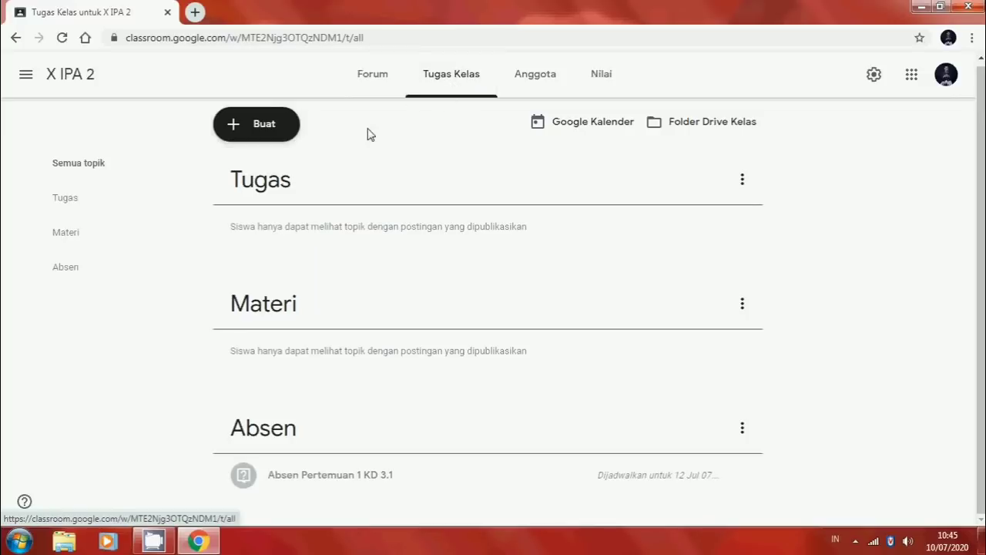
Create a new classwork material (Materi) titled "Materi Narrative KD 3.1"
{"action": "left_click", "coordinate": [269, 137]}
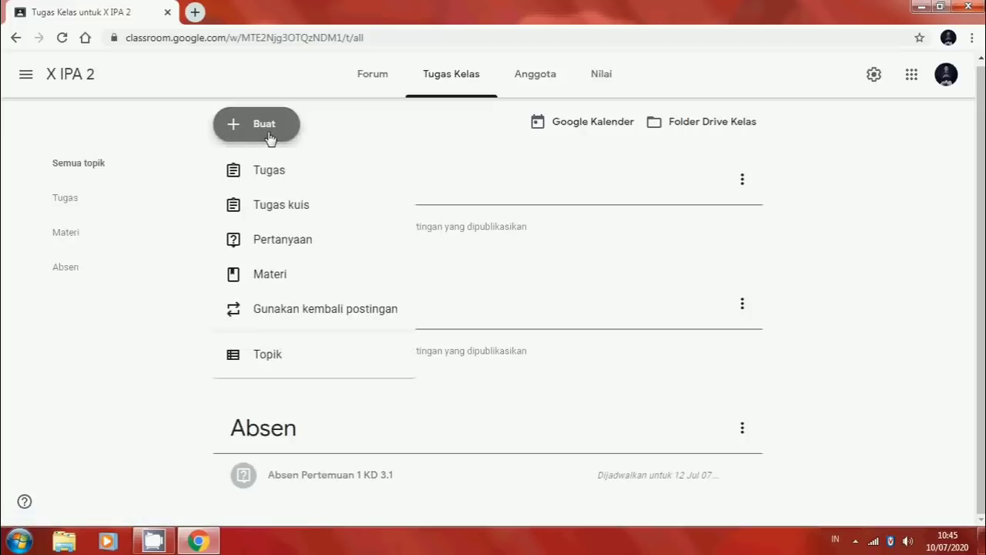
{"action": "left_click", "coordinate": [267, 276]}
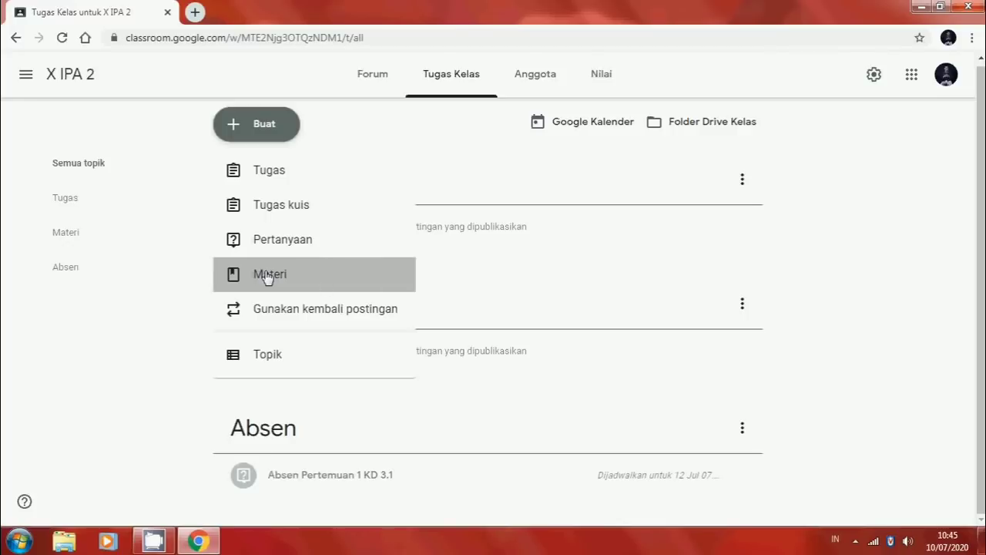
{"action": "left_click", "coordinate": [104, 133]}
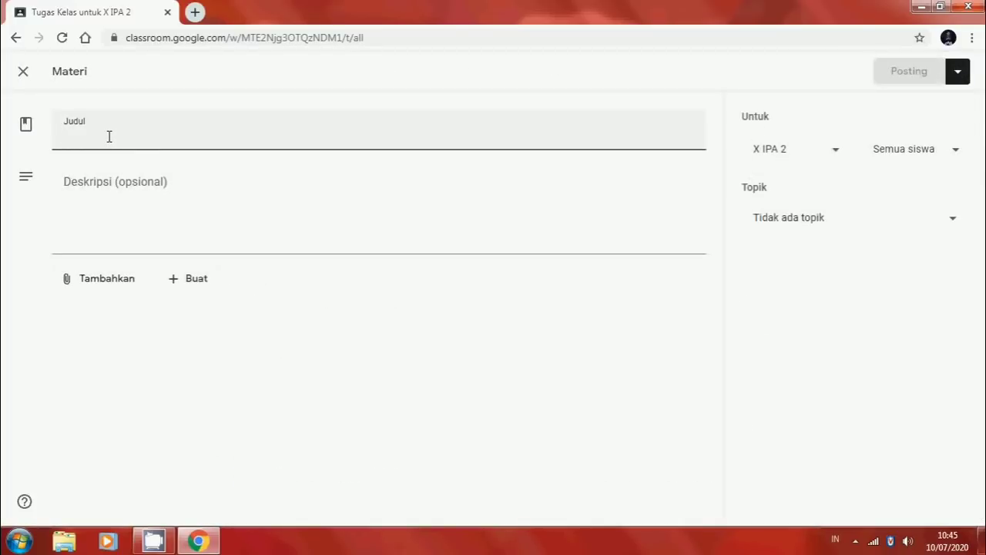
{"action": "type", "text": "Mater"}
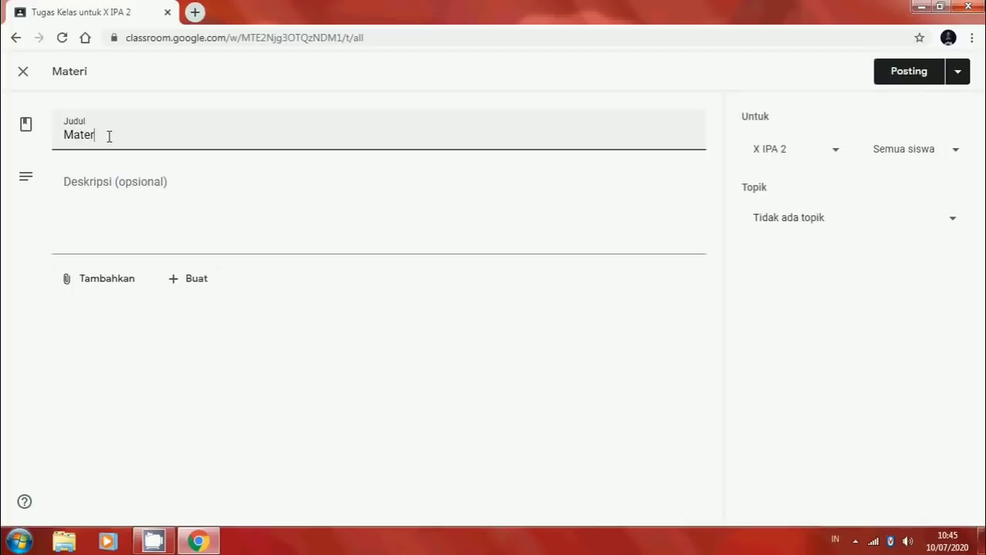
{"action": "type", "text": "i Narrative KD 3.1"}
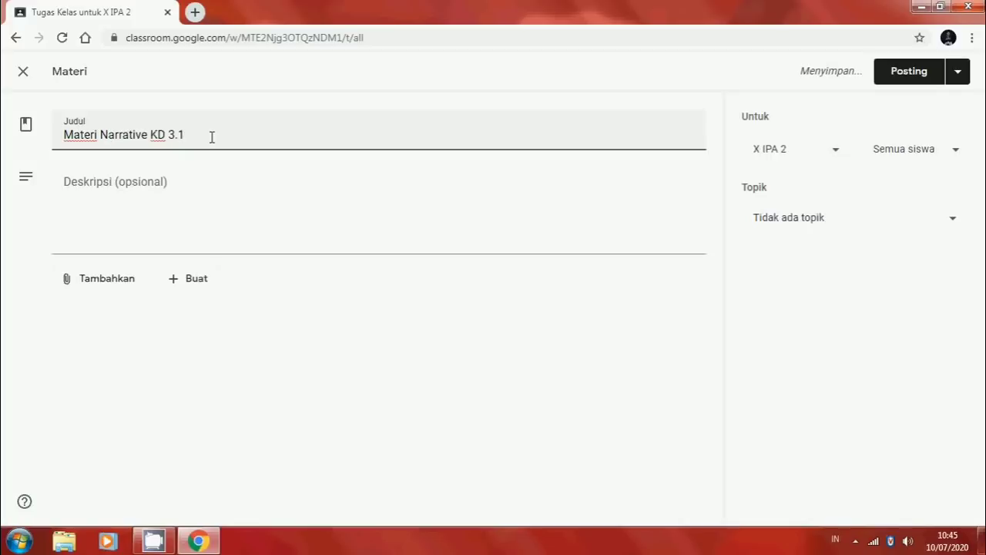
Fill in the material's description with "Silahkan di buka dan di baca materi hari ini!"
{"action": "left_click", "coordinate": [187, 177]}
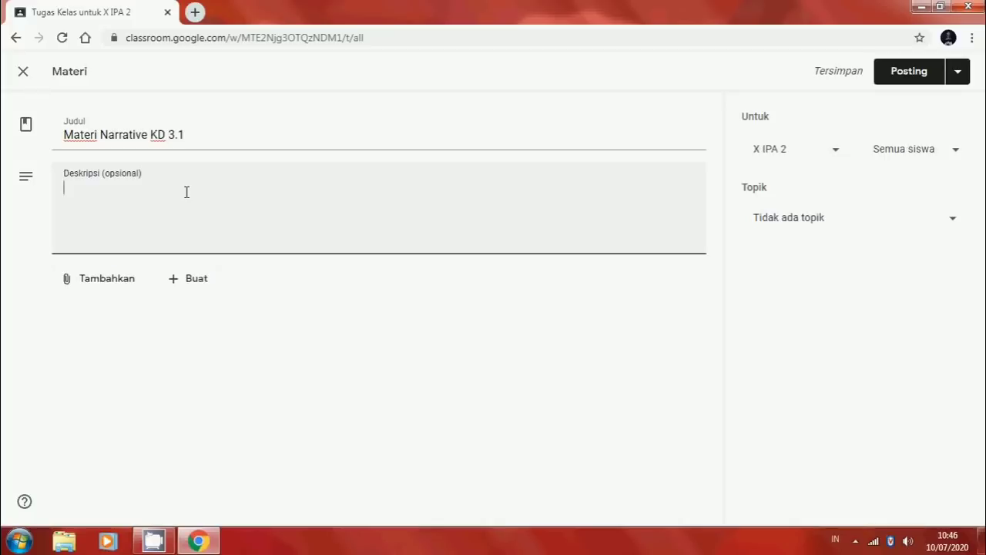
{"action": "type", "text": "Silahkan di "}
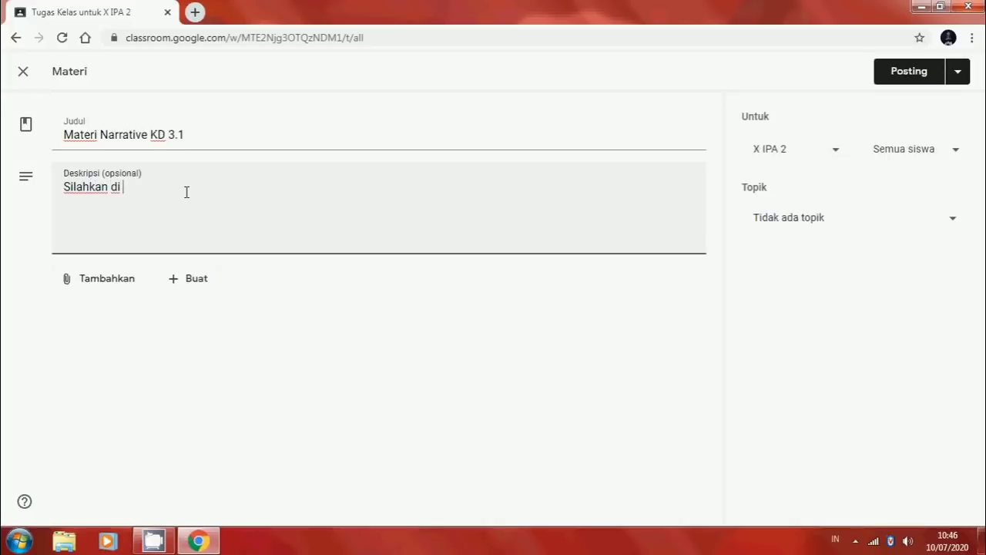
{"action": "type", "text": "buka dan di baca mate"}
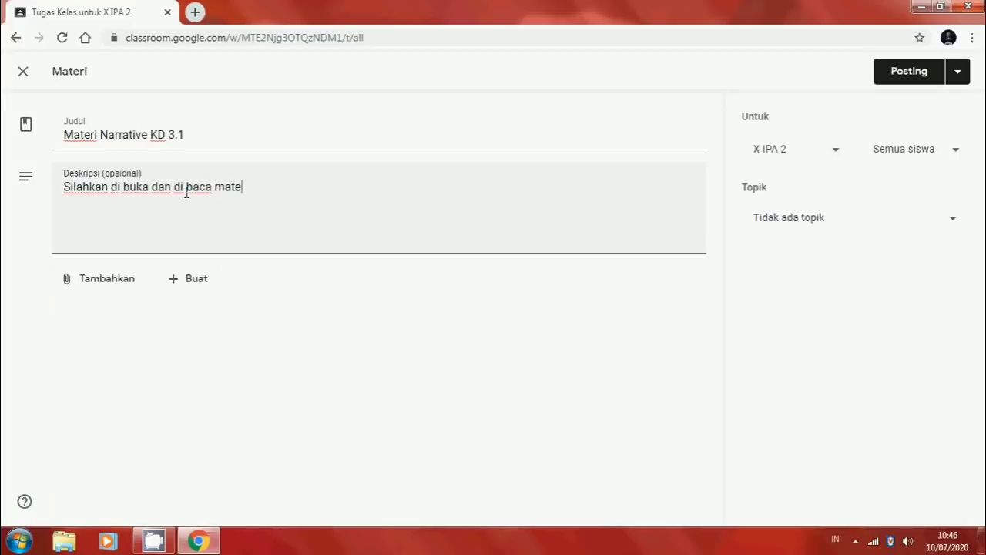
{"action": "type", "text": "ri hari ini"}
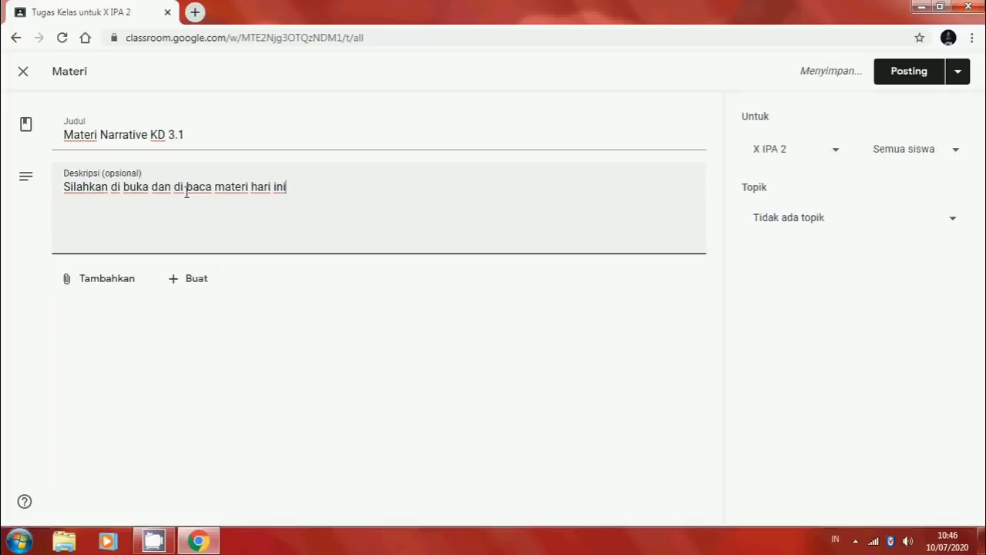
{"action": "type", "text": "!"}
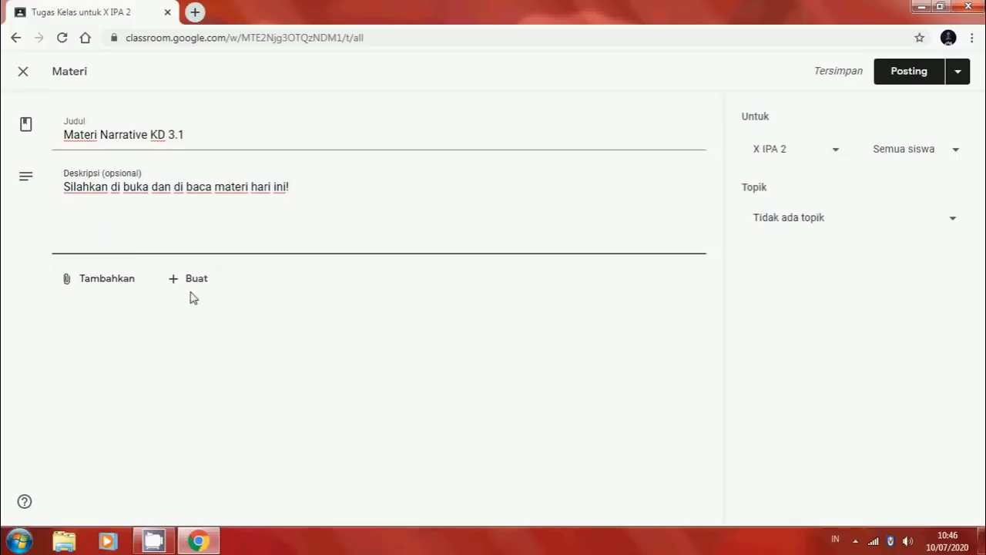
Attach the file Materi NarrativeText.pptx from the computer's Documents library to the material
{"action": "left_click", "coordinate": [128, 284]}
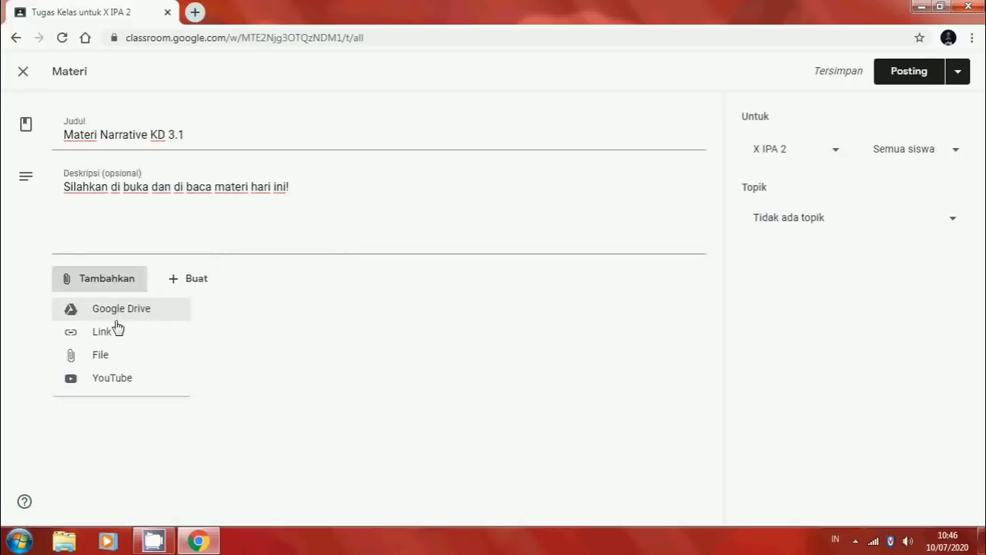
{"action": "left_click", "coordinate": [127, 361]}
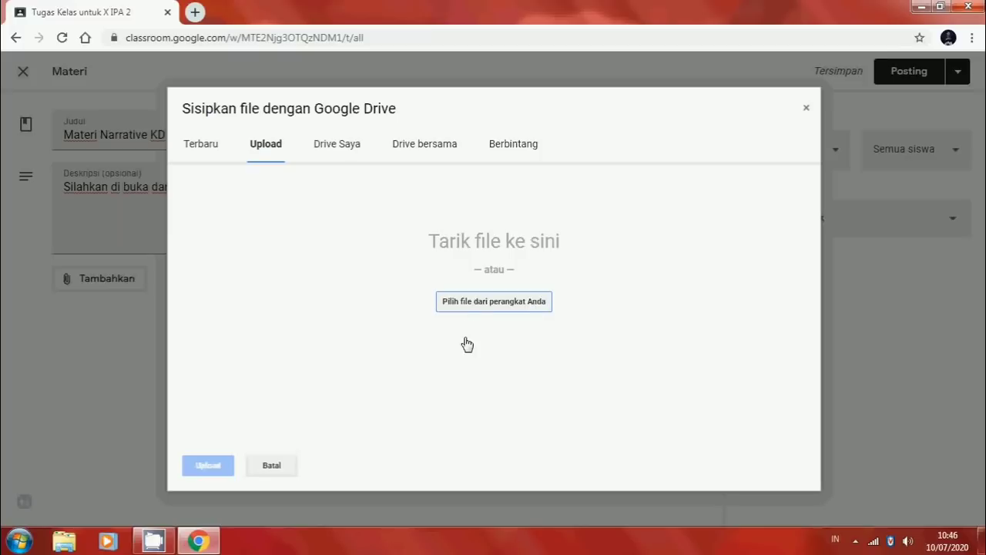
{"action": "left_click", "coordinate": [496, 309]}
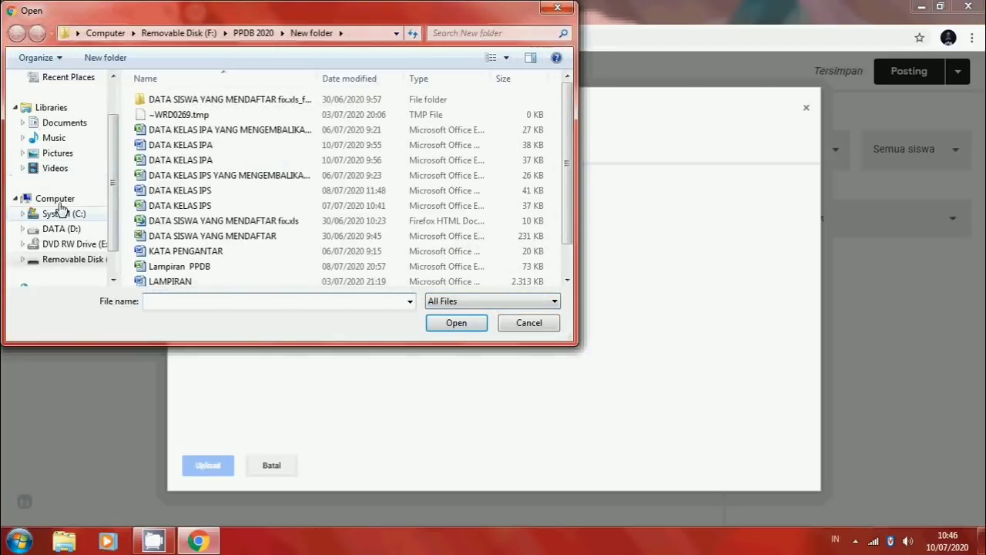
{"action": "left_click", "coordinate": [77, 125]}
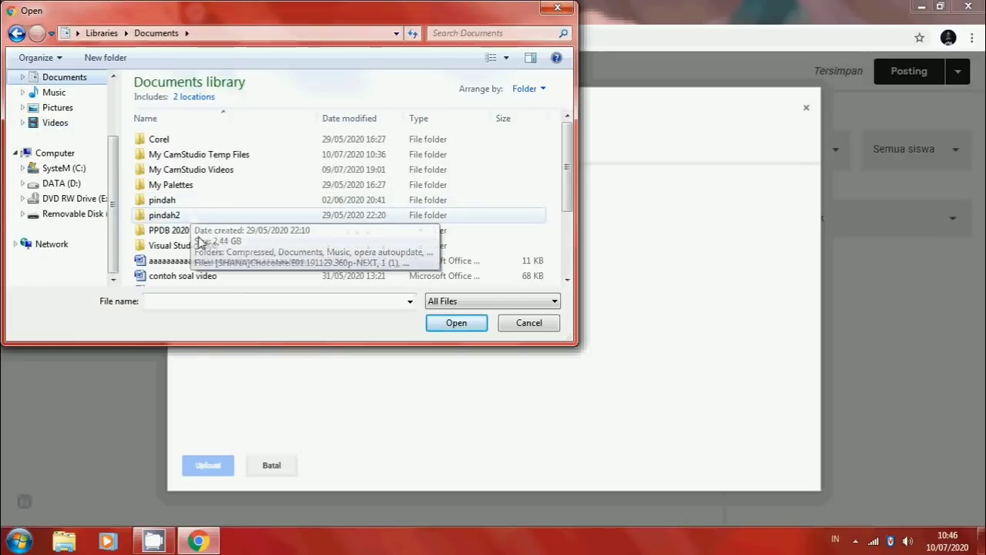
{"action": "scroll", "coordinate": [202, 246], "scroll_direction": "down", "scroll_amount": 3}
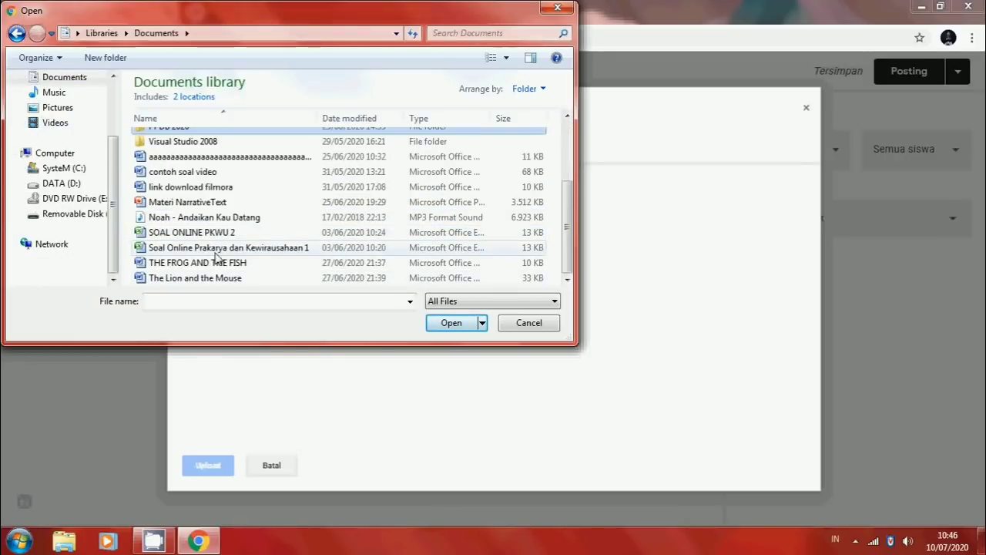
{"action": "left_click", "coordinate": [235, 203]}
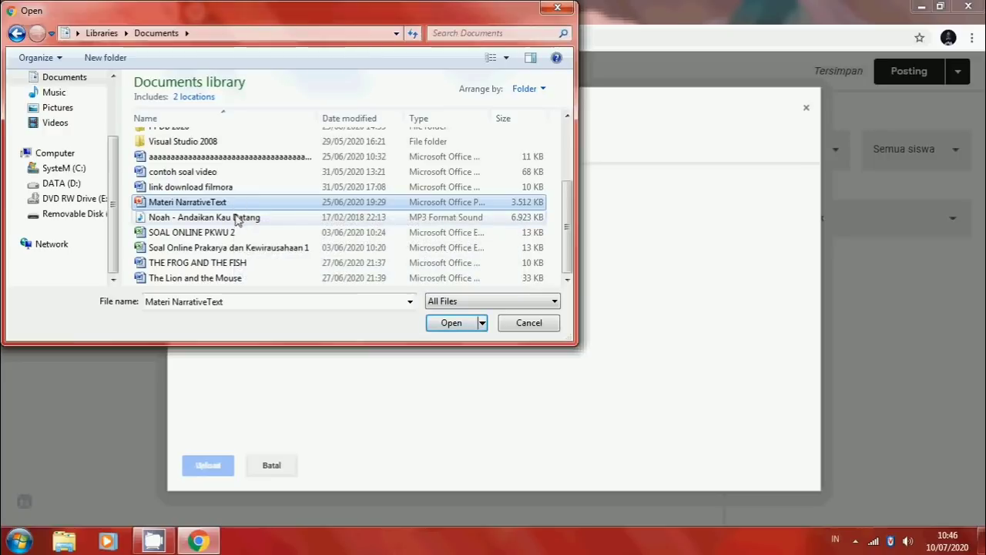
{"action": "left_click", "coordinate": [463, 329]}
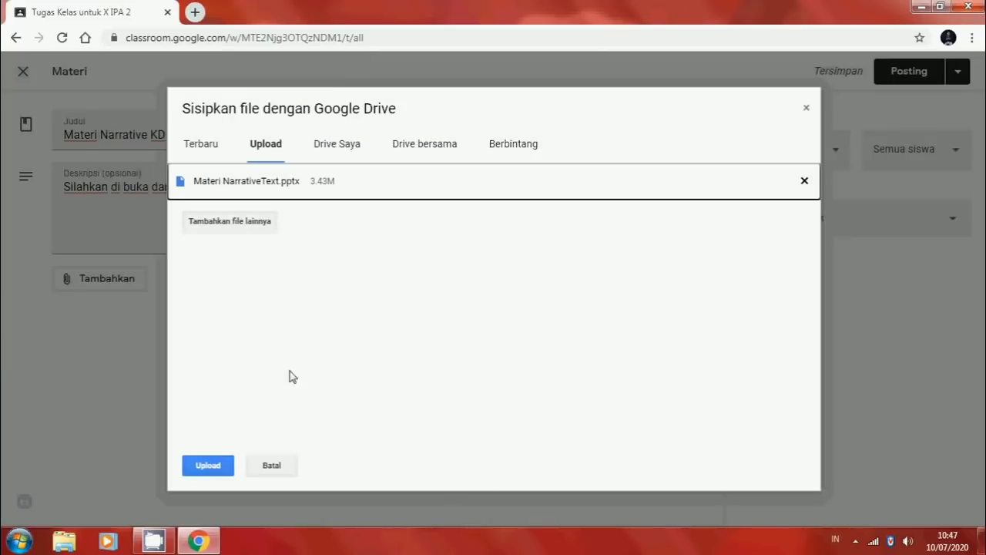
{"action": "left_click", "coordinate": [218, 468]}
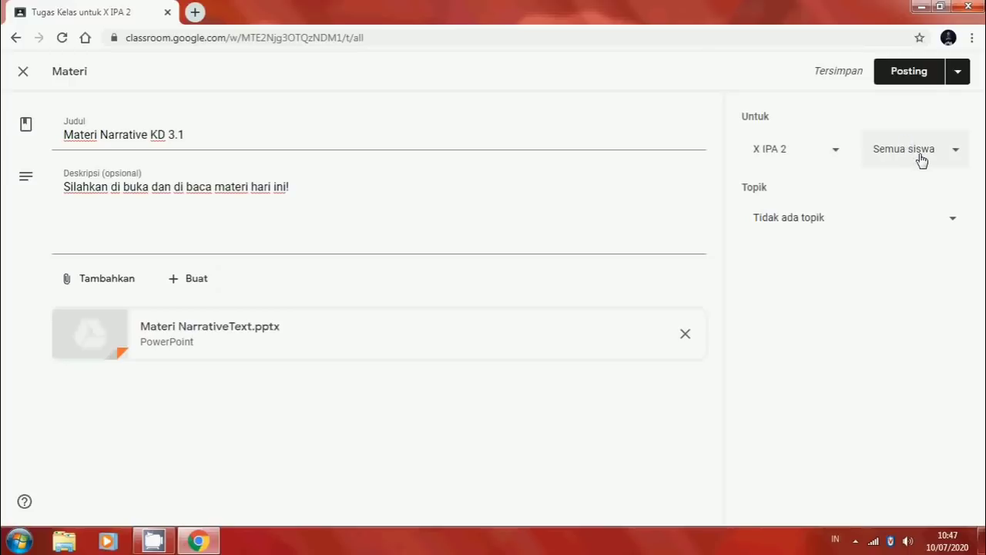
Assign the material to the Materi topic and schedule it for posting on 12 Jul 2020 at 07.15
{"action": "left_click", "coordinate": [813, 236]}
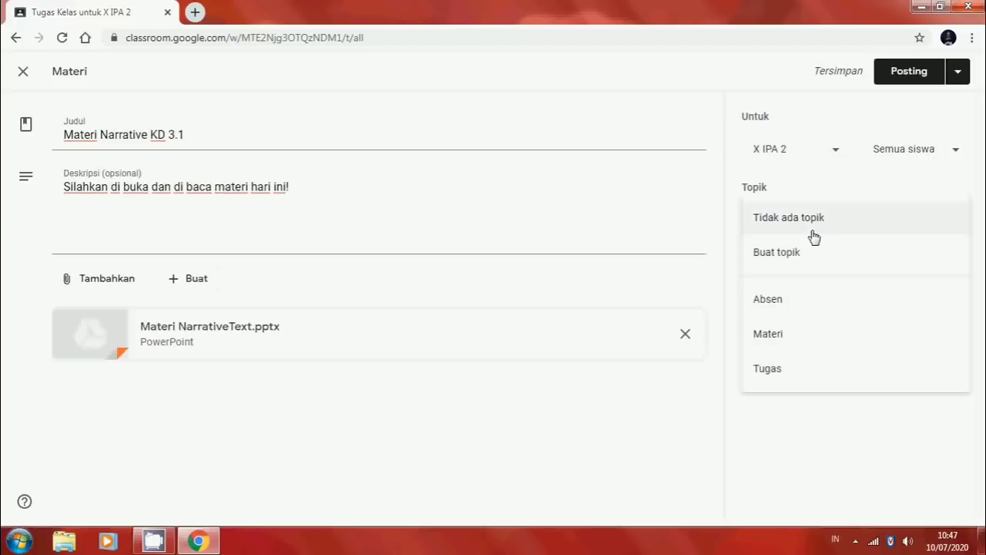
{"action": "left_click", "coordinate": [797, 343]}
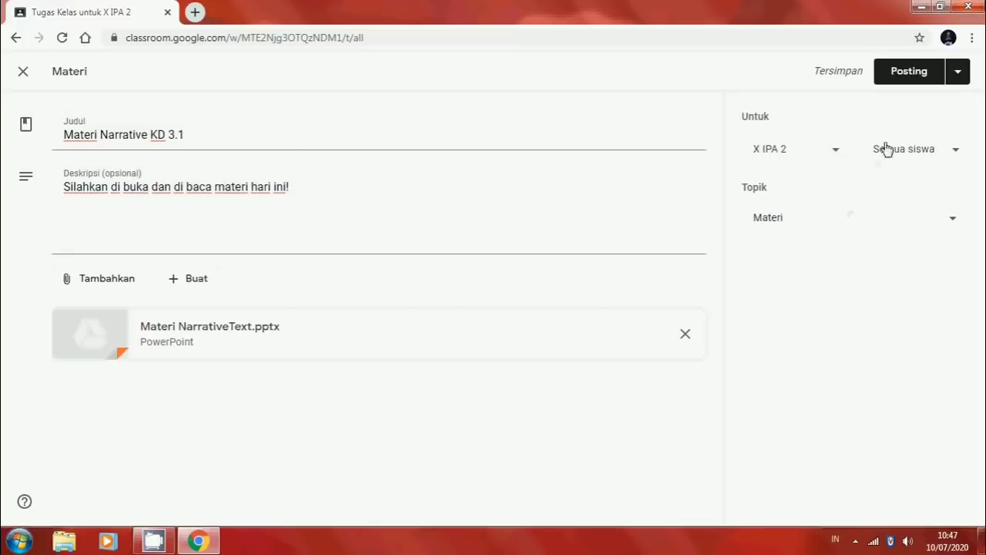
{"action": "left_click", "coordinate": [959, 74]}
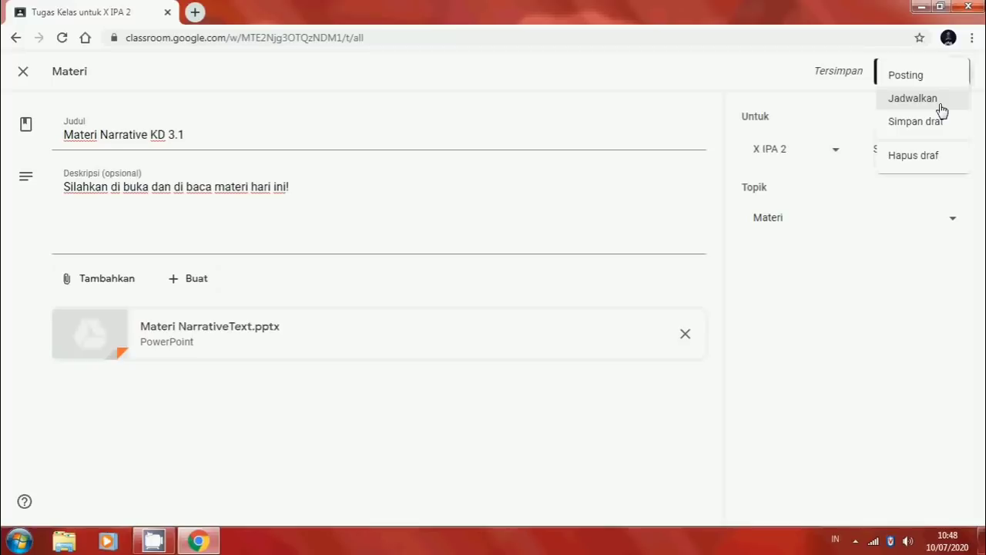
{"action": "left_click", "coordinate": [940, 105]}
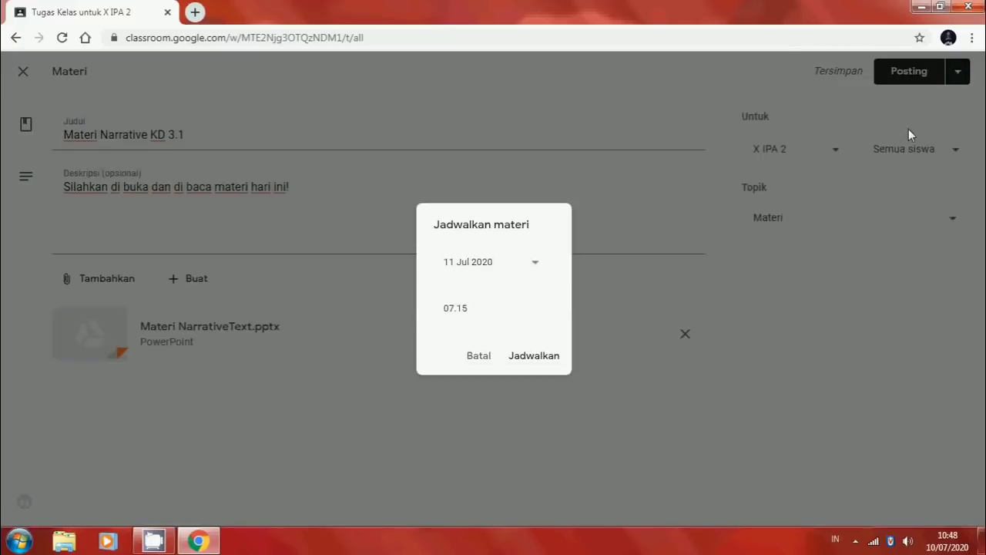
{"action": "left_click", "coordinate": [481, 268]}
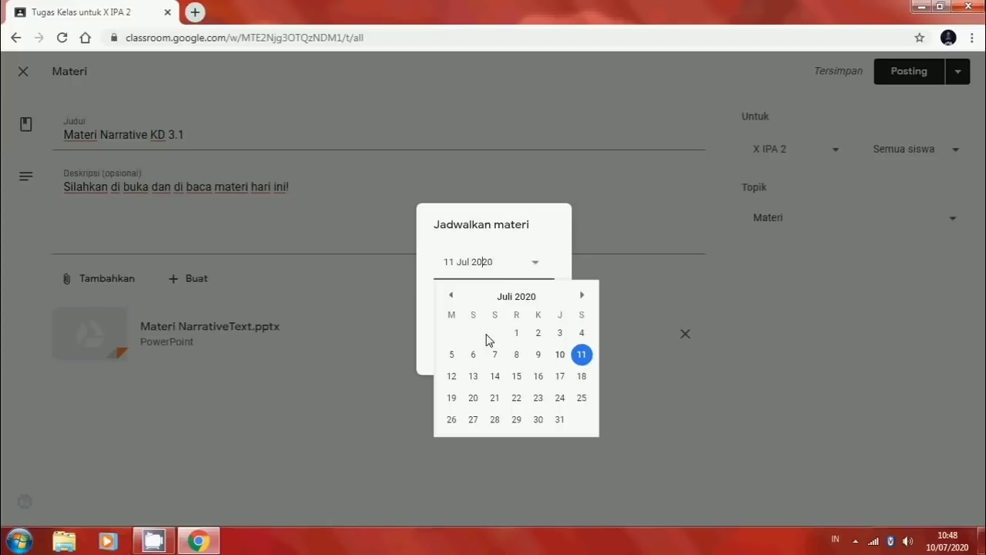
{"action": "left_click", "coordinate": [452, 376]}
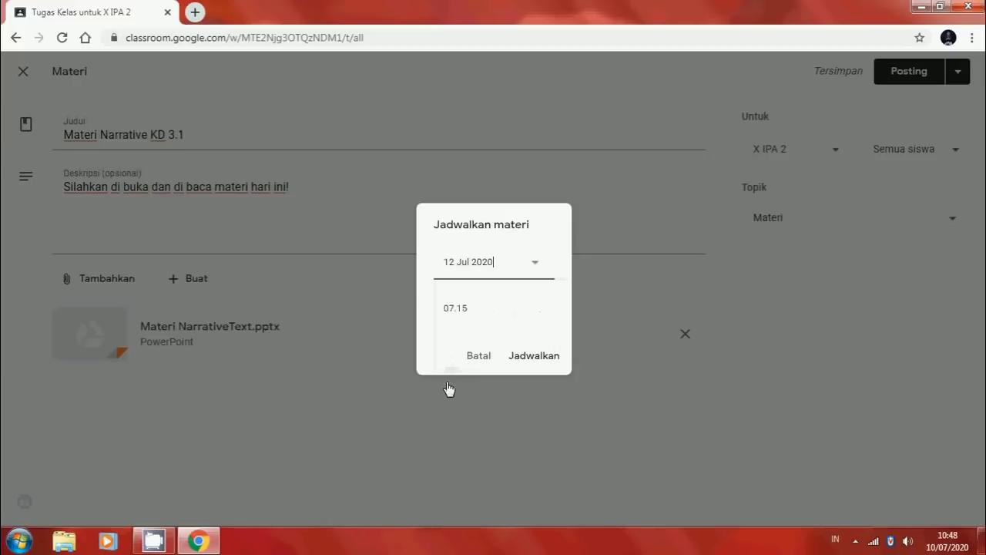
{"action": "left_click", "coordinate": [479, 309]}
{"action": "left_click", "coordinate": [479, 309]}
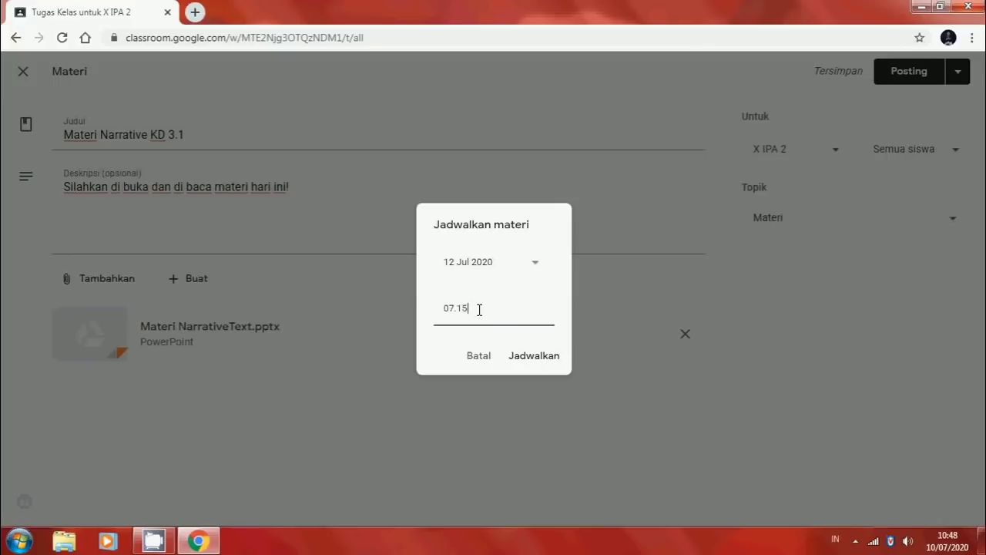
{"action": "left_click", "coordinate": [535, 356]}
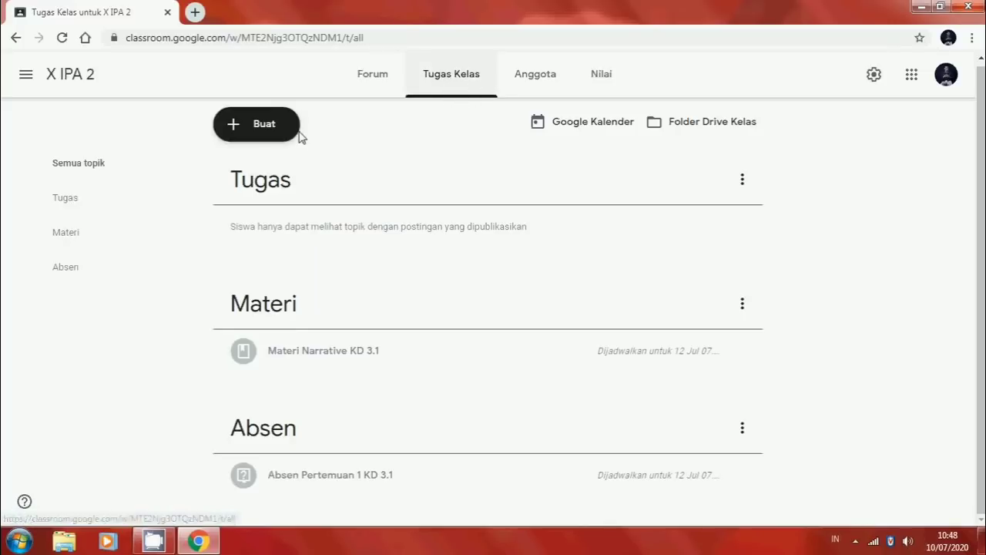
Create another classwork material (Materi) titled "Materi Narrative KD 3.1"
{"action": "left_click", "coordinate": [273, 132]}
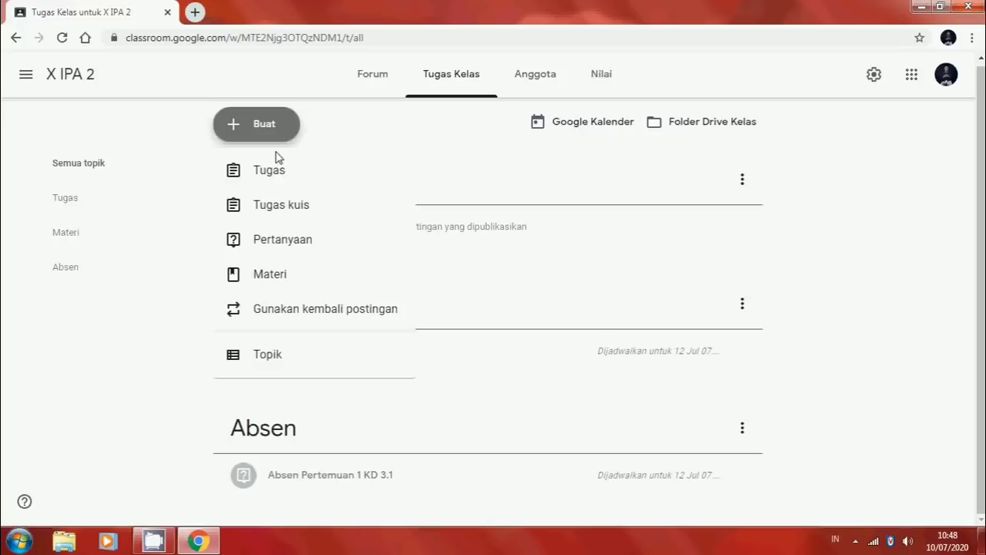
{"action": "left_click", "coordinate": [294, 274]}
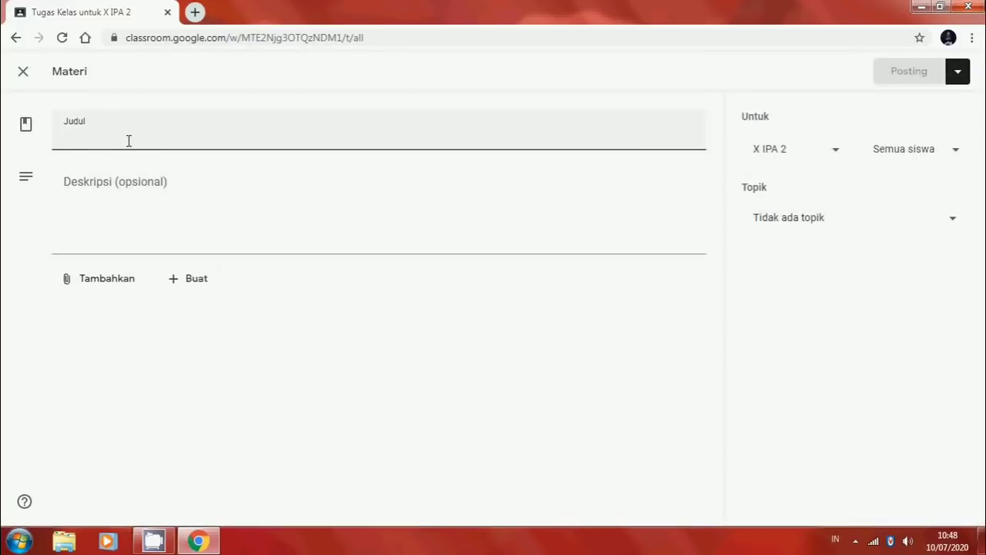
{"action": "type", "text": "M"}
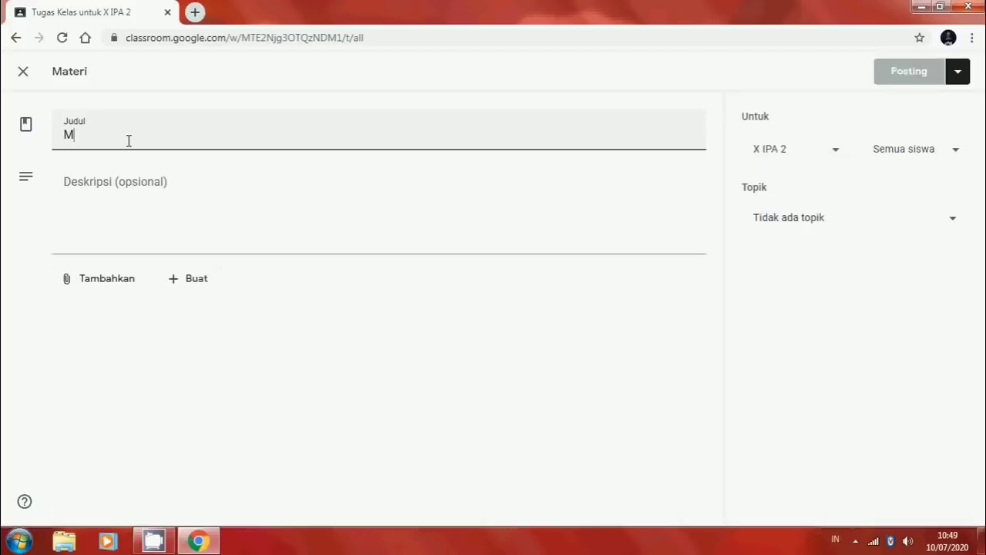
{"action": "type", "text": "ateri N"}
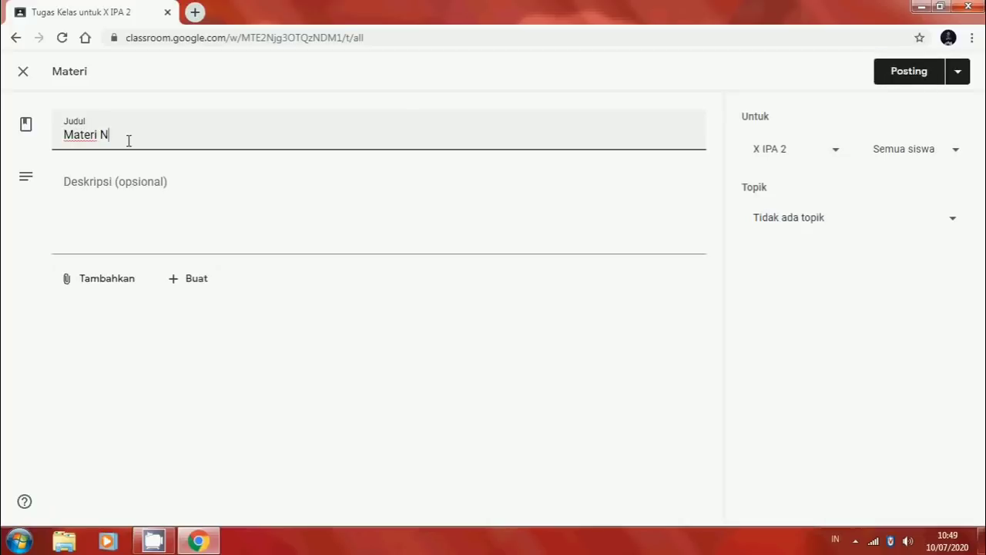
{"action": "type", "text": "arrative"}
{"action": "key", "text": "BackSpace"}
{"action": "key", "text": "BackSpace"}
{"action": "type", "text": "3"}
Fill in the new material's description with "Silahkan buka video berikut!"
{"action": "left_click", "coordinate": [142, 177]}
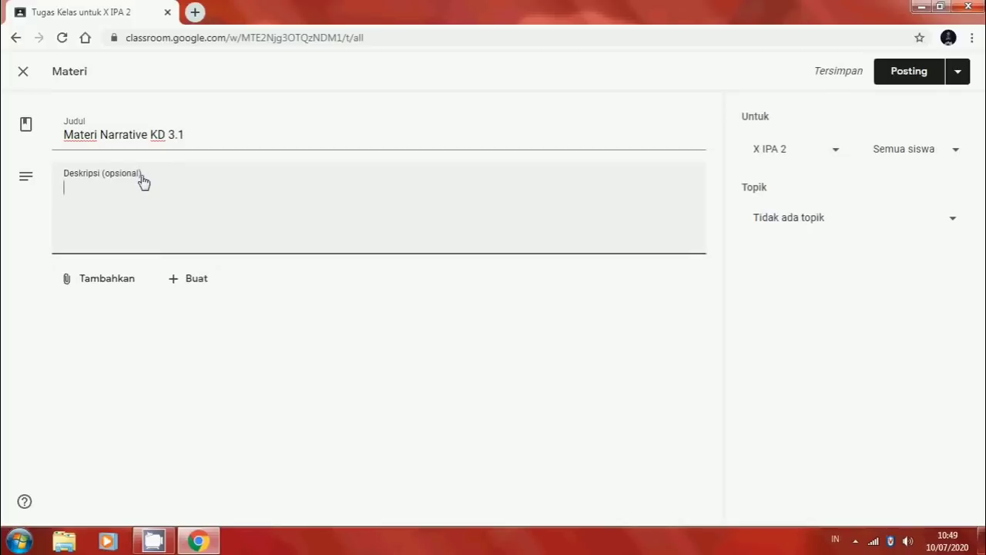
{"action": "type", "text": "Sia"}
{"action": "type", "text": "lahkan buka"}
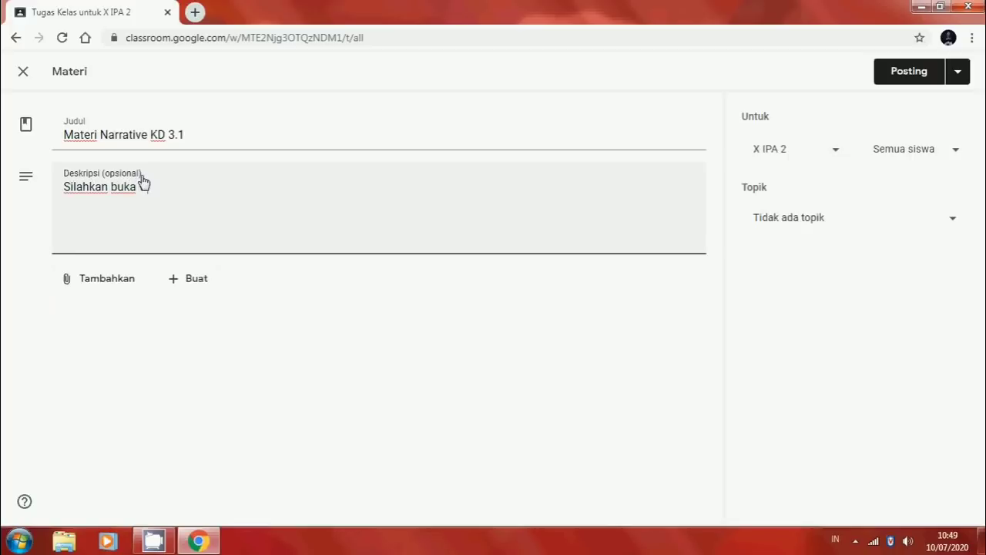
{"action": "type", "text": " video berikut"}
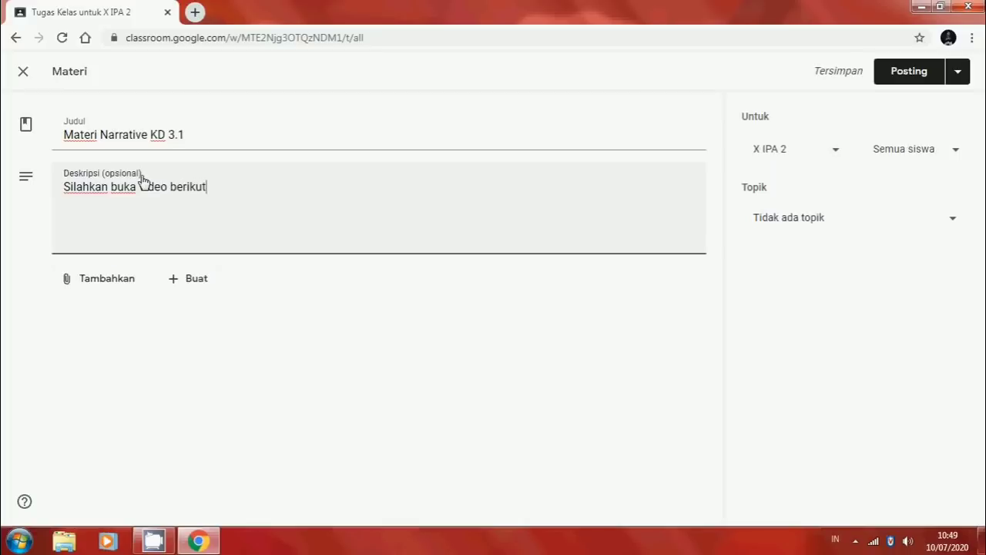
{"action": "type", "text": "!"}
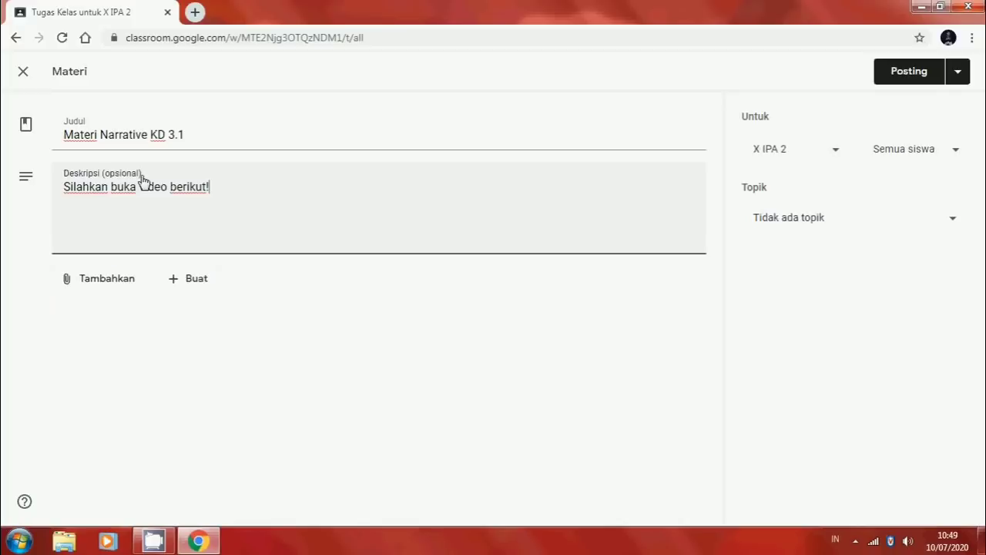
{"action": "left_click", "coordinate": [193, 259]}
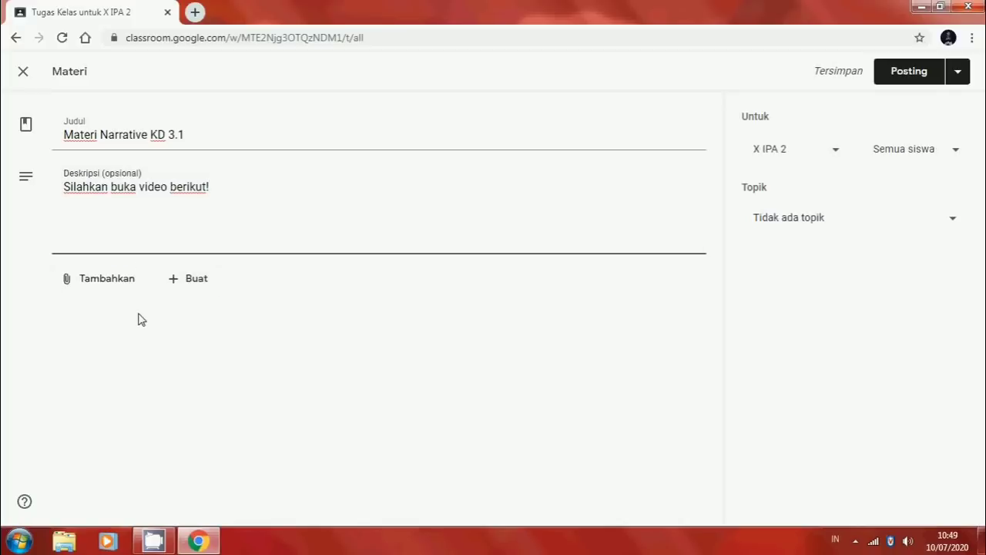
Search YouTube for "Materi narrative text" and attach the video "Narrative Text (Bahasa Inggris - kelas X- SMA)" to the material
{"action": "left_click", "coordinate": [96, 287]}
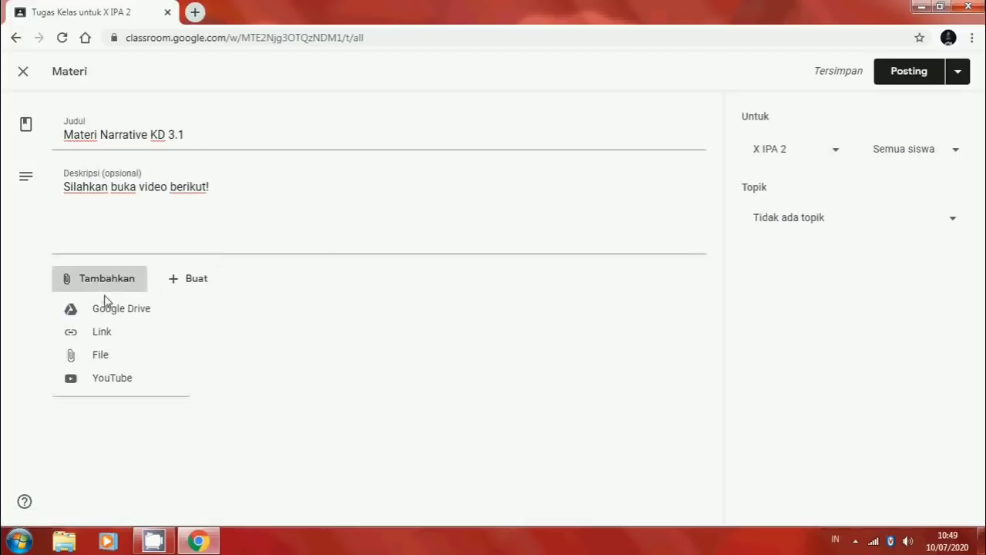
{"action": "left_click", "coordinate": [121, 383]}
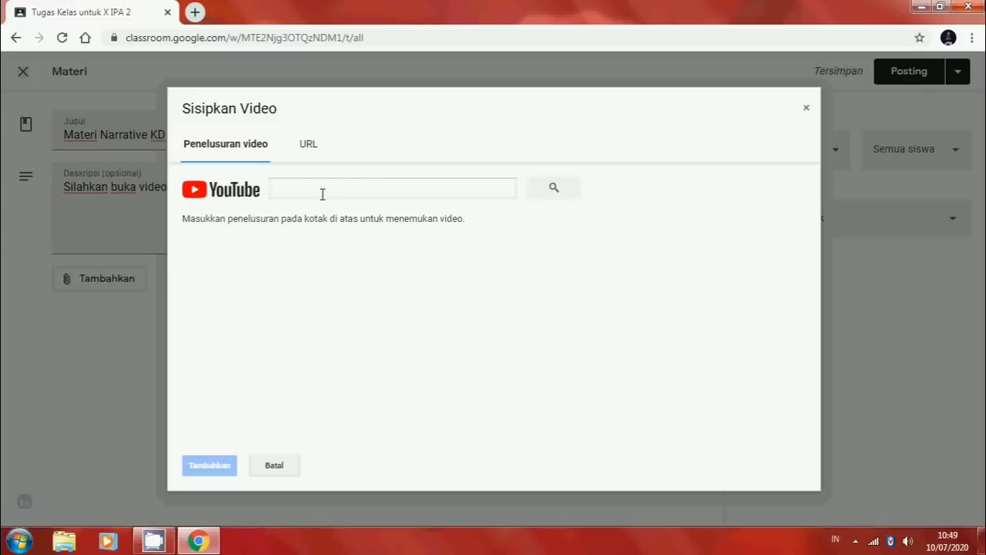
{"action": "left_click", "coordinate": [318, 192]}
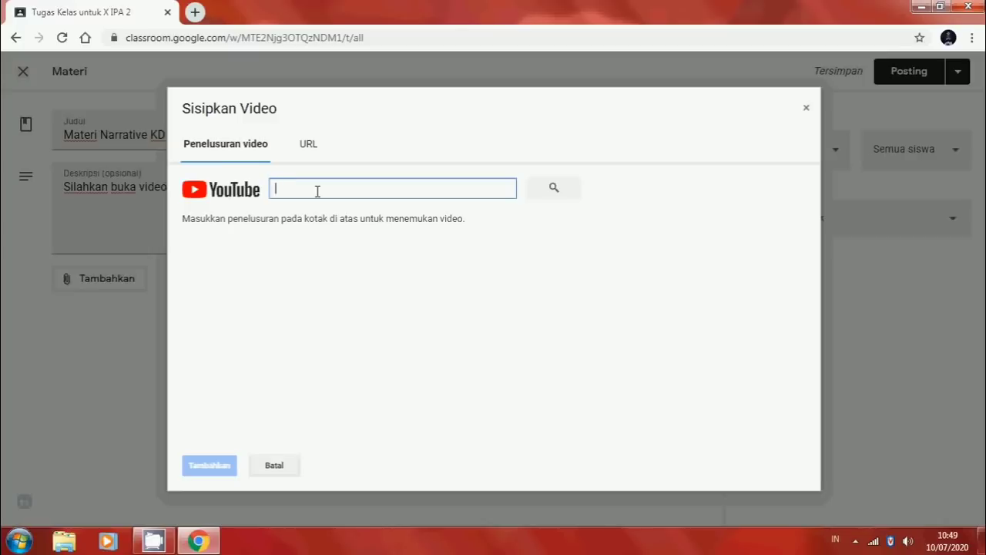
{"action": "type", "text": "Mater"}
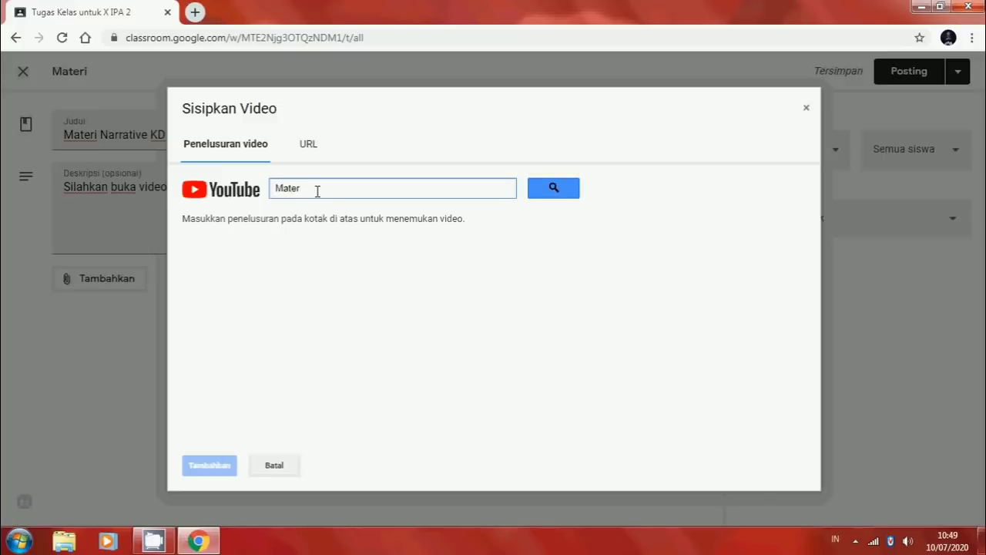
{"action": "type", "text": "i narrative text"}
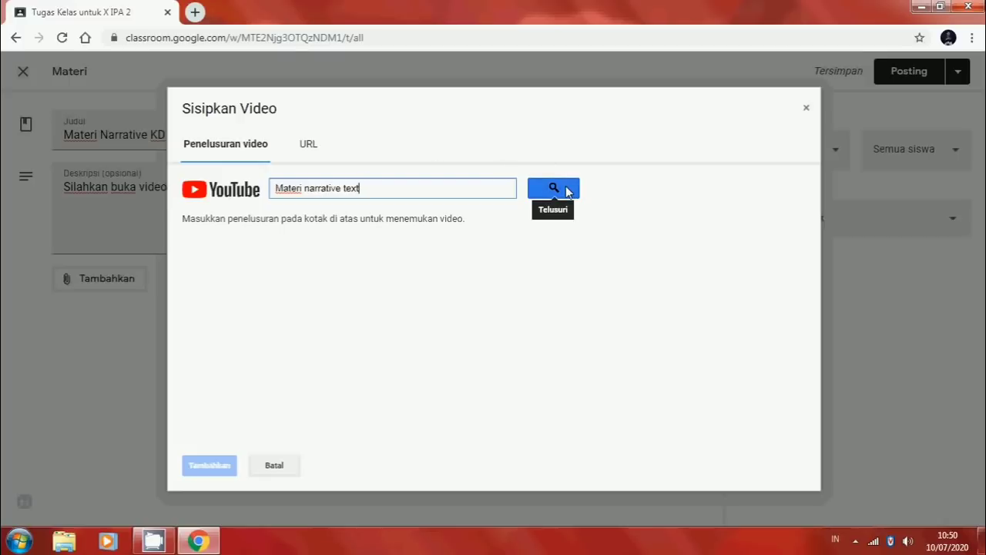
{"action": "left_click", "coordinate": [555, 189]}
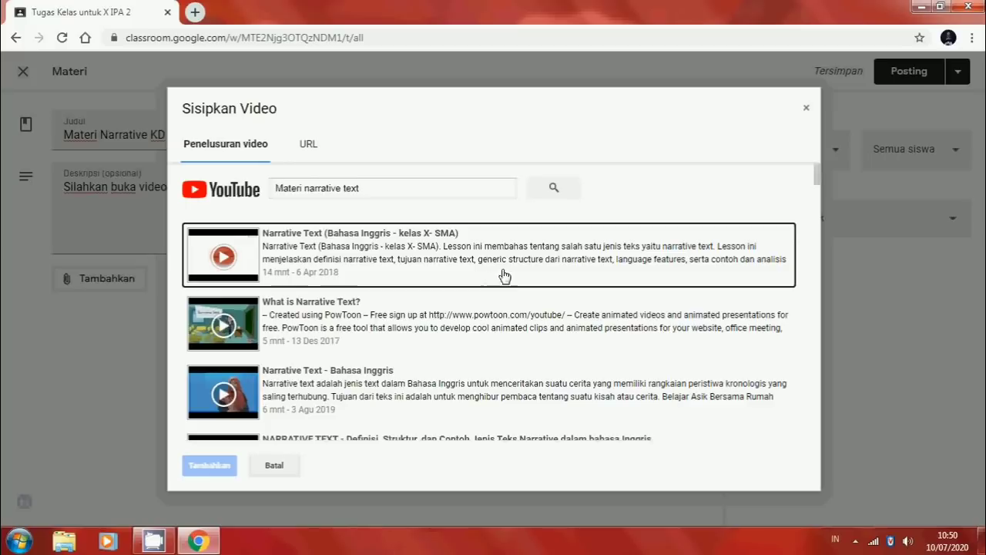
{"action": "left_click", "coordinate": [423, 251]}
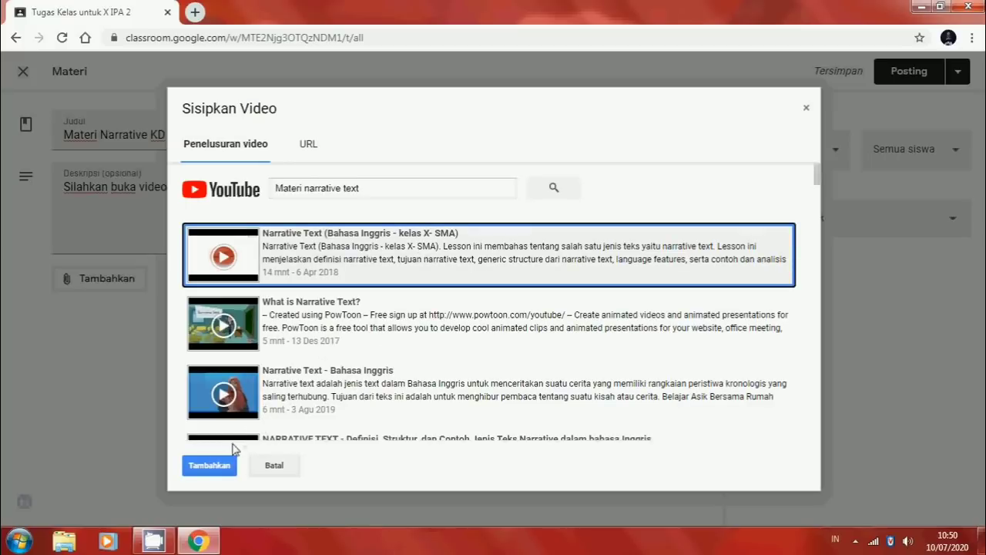
{"action": "left_click", "coordinate": [222, 466]}
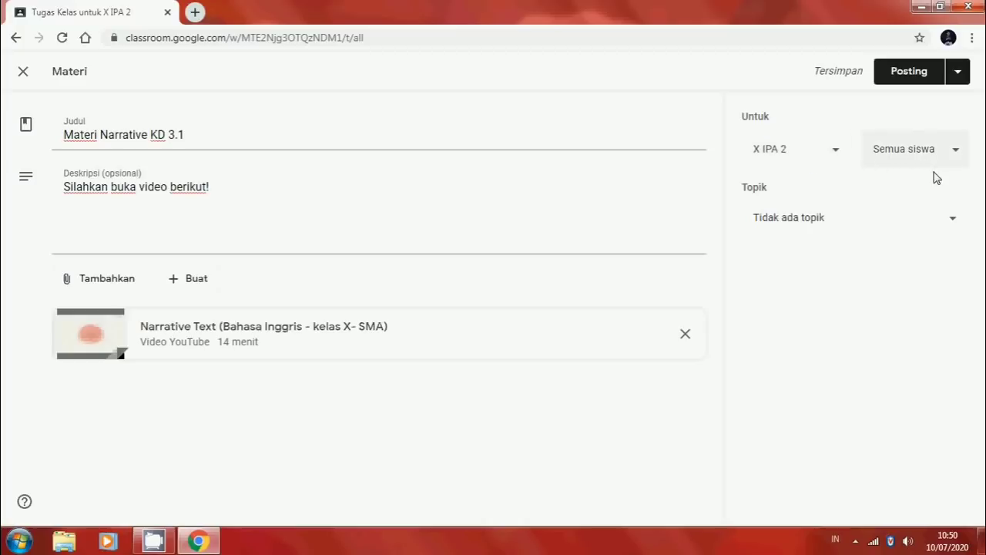
Assign the video material to the Materi topic
{"action": "left_click", "coordinate": [792, 224]}
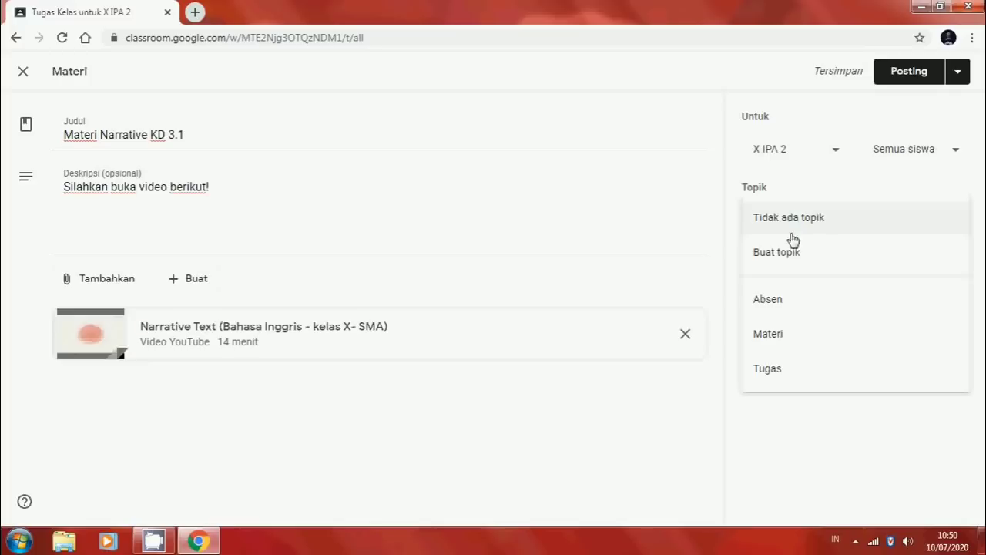
{"action": "left_click", "coordinate": [786, 335]}
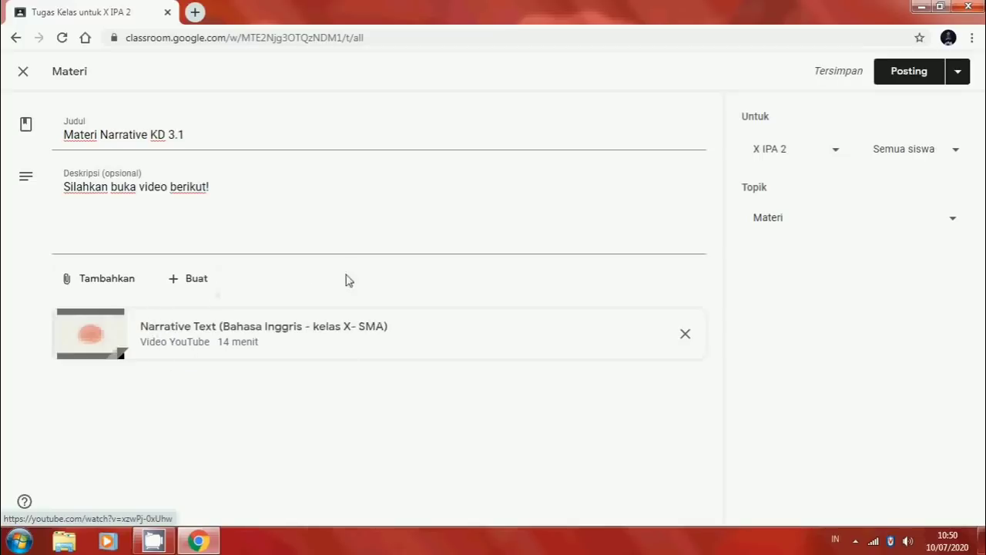
{"action": "left_click", "coordinate": [120, 290]}
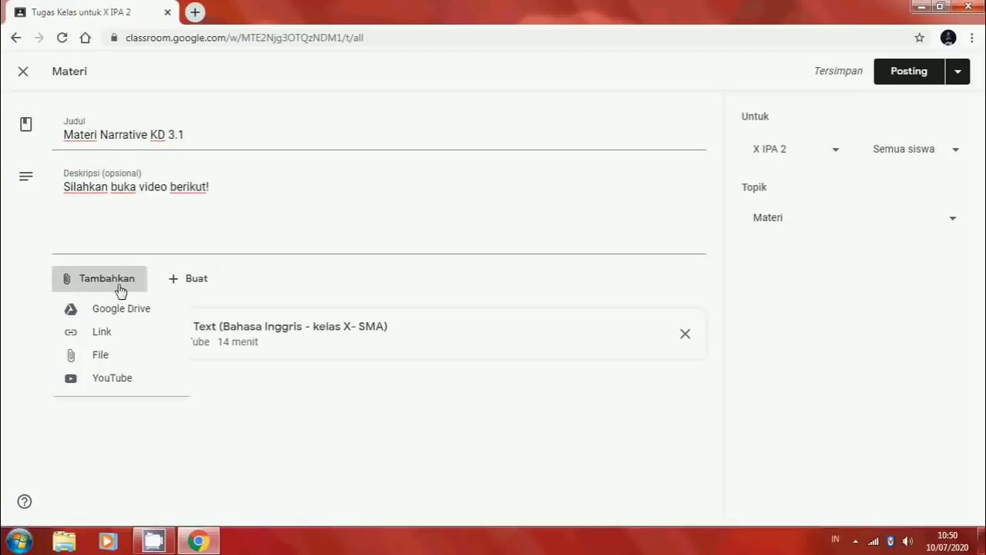
{"action": "left_click", "coordinate": [125, 331]}
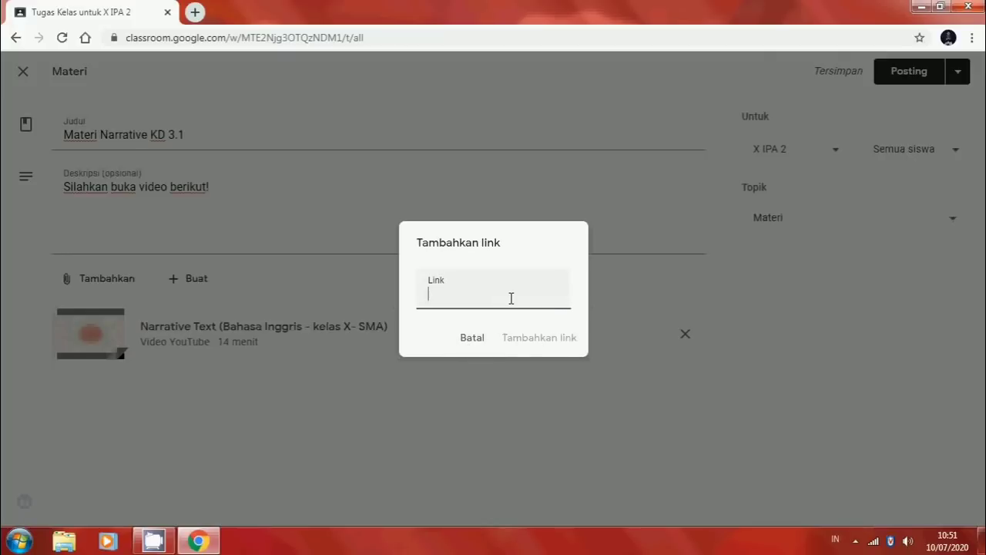
{"action": "left_click", "coordinate": [475, 346]}
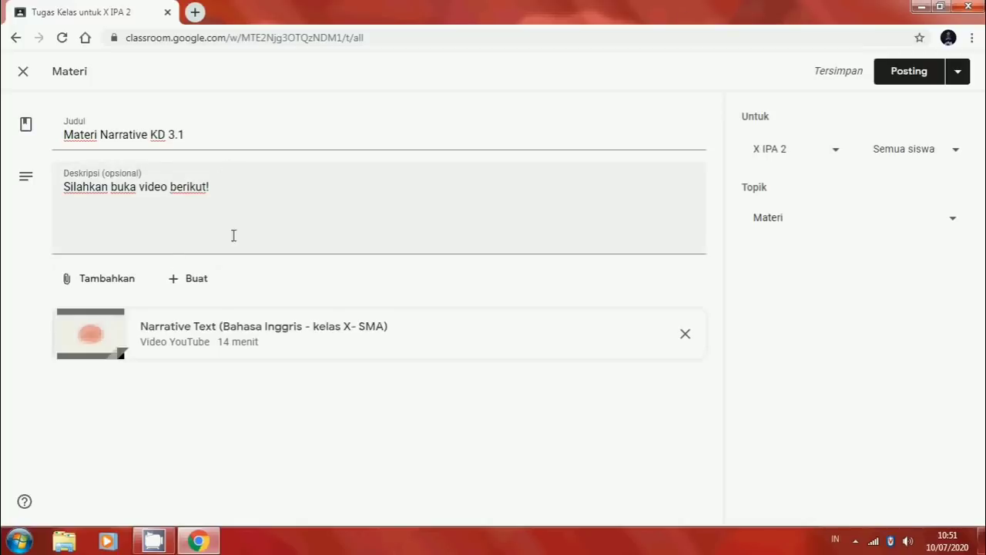
Schedule the video material "Materi Narrative KD 3.1" for 12 Jul 2020 at 07.15, and minimize the browser window
{"action": "left_click", "coordinate": [960, 74]}
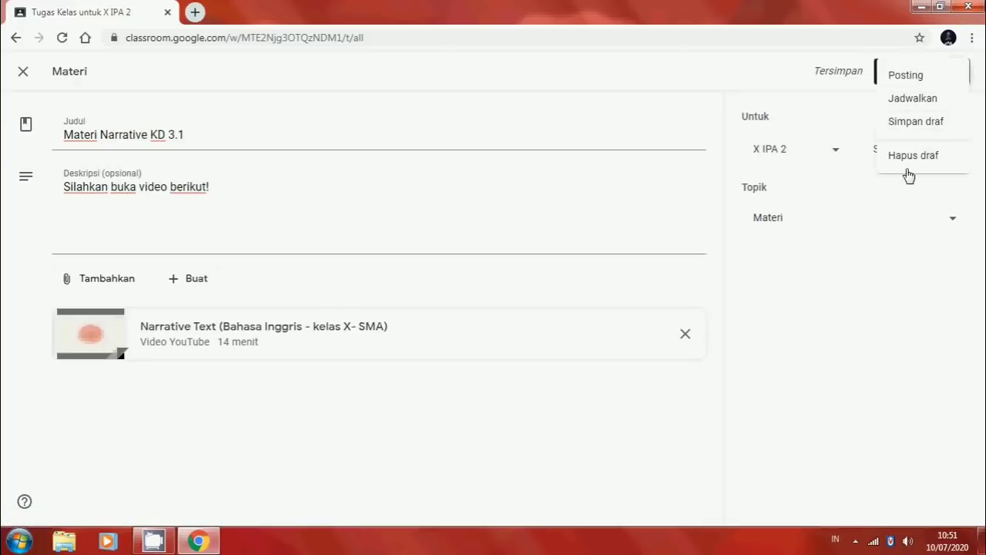
{"action": "left_click", "coordinate": [934, 101]}
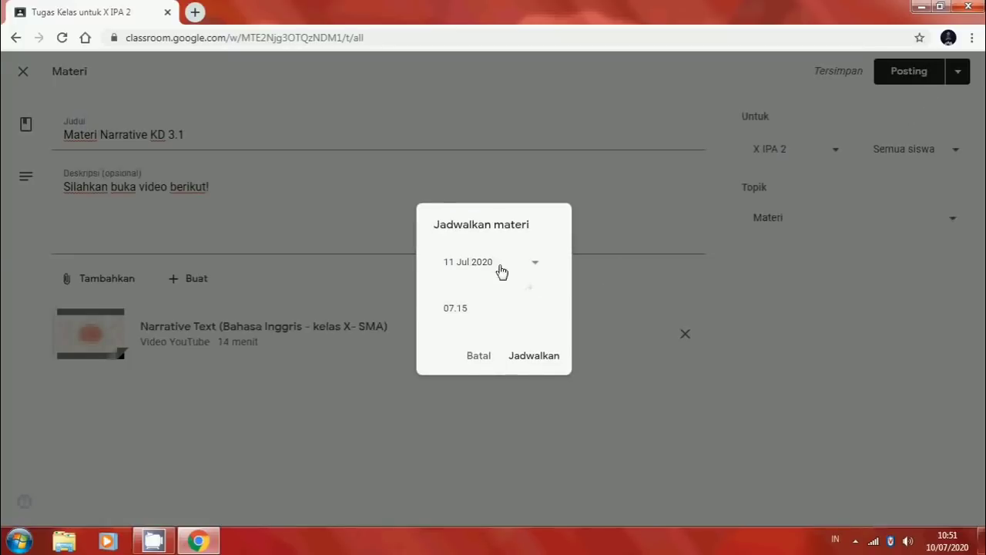
{"action": "left_click", "coordinate": [517, 266]}
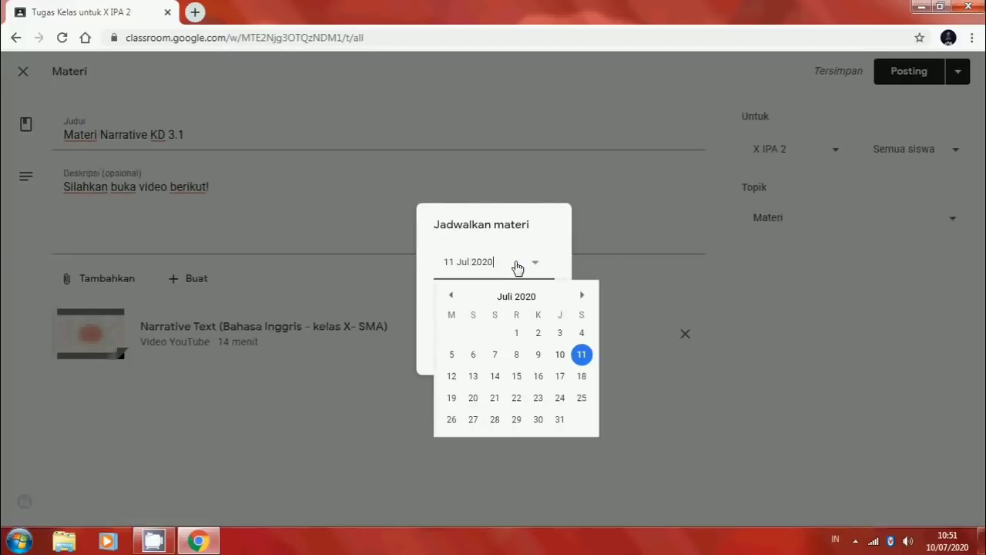
{"action": "left_click", "coordinate": [452, 377]}
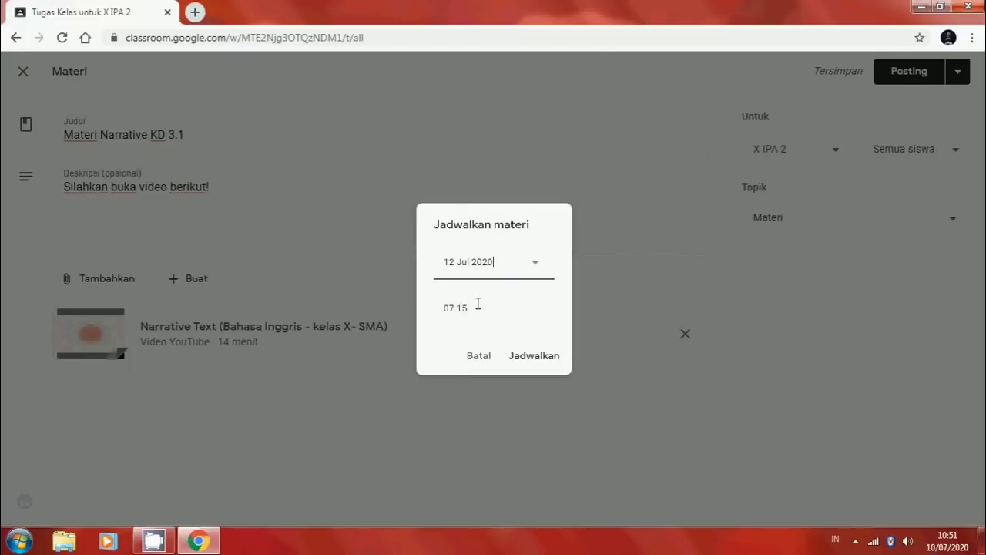
{"action": "left_click", "coordinate": [526, 357]}
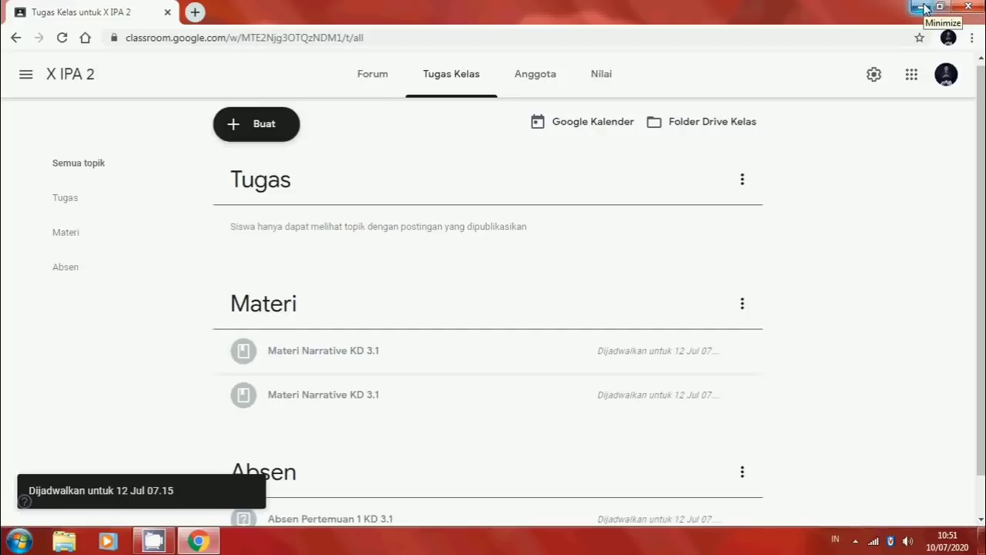
{"action": "left_click", "coordinate": [924, 8]}
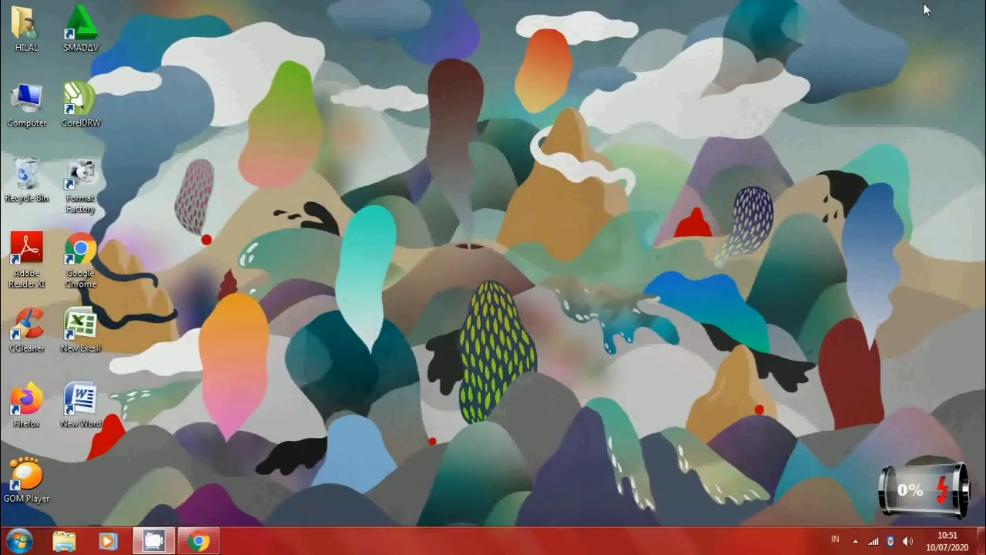